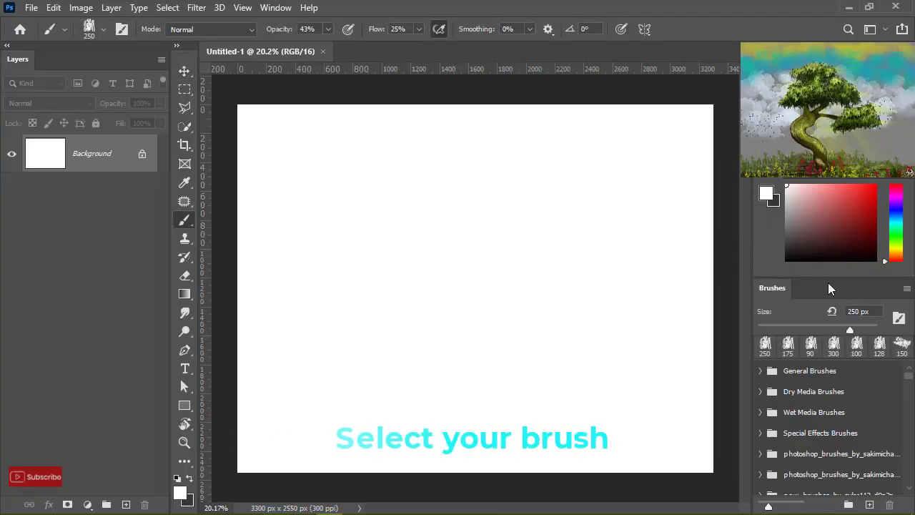
# Choose the Hard Round Pressure Size brush from the General Brushes folder
pyautogui.click(761, 370)
pyautogui.moveTo(908, 375)
pyautogui.mouseDown()
pyautogui.moveTo(909, 385)
pyautogui.moveTo(908, 366)
pyautogui.mouseUp()
pyautogui.click(815, 429)
pyautogui.click(760, 371)
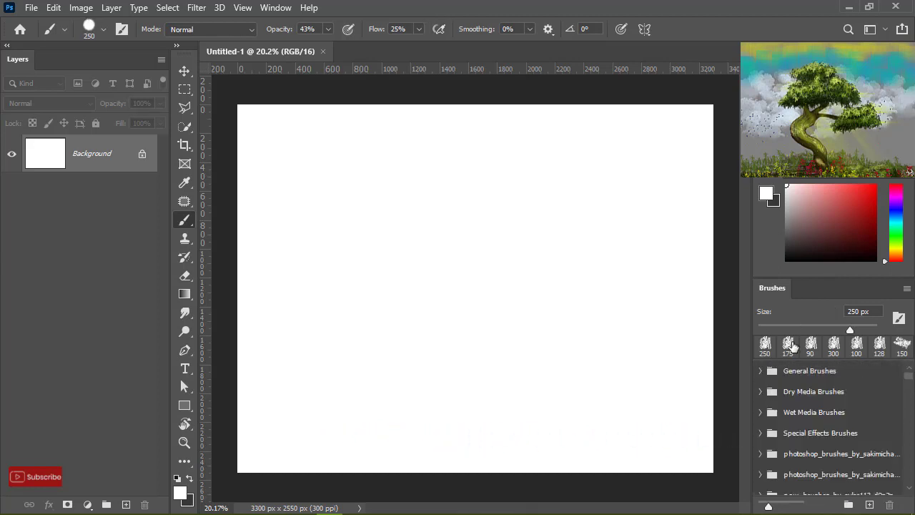
# Enable Shape Dynamics and Transfer, size the brush to 25 px, and add a Solid Color fill layer
pyautogui.click(275, 7)
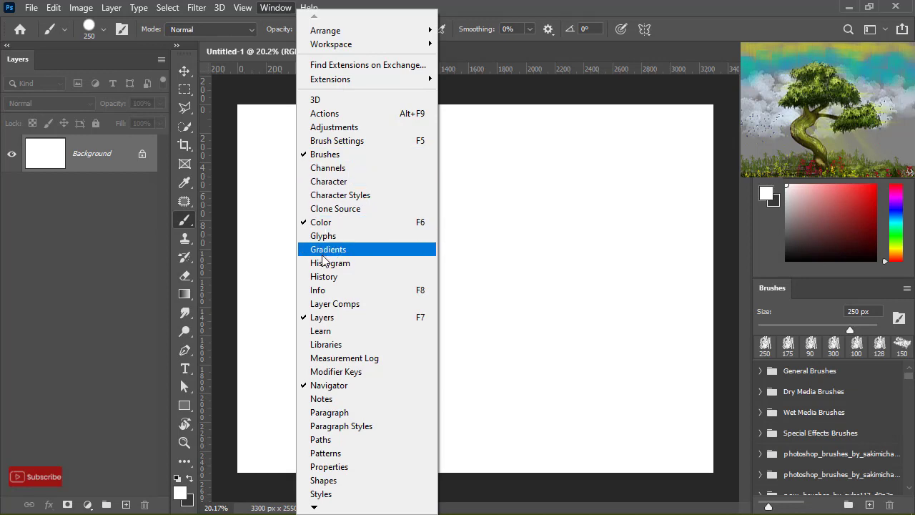
pyautogui.click(898, 318)
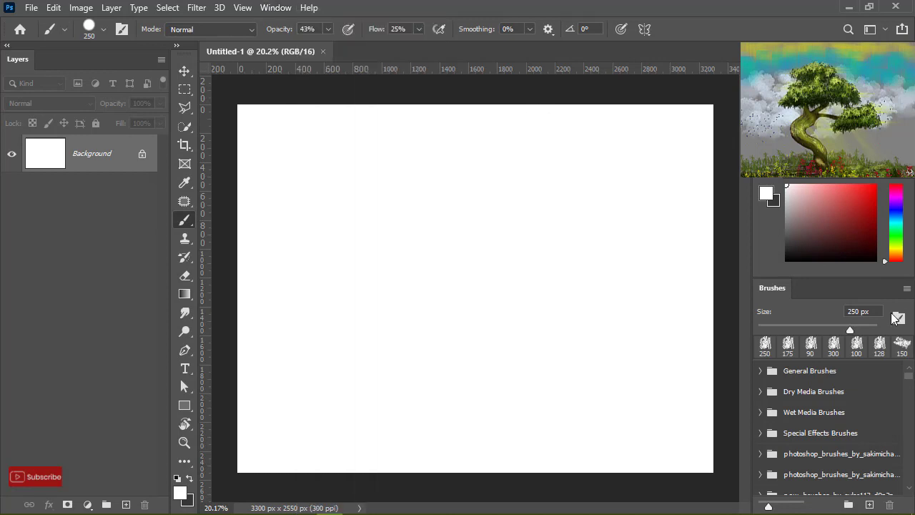
pyautogui.click(417, 195)
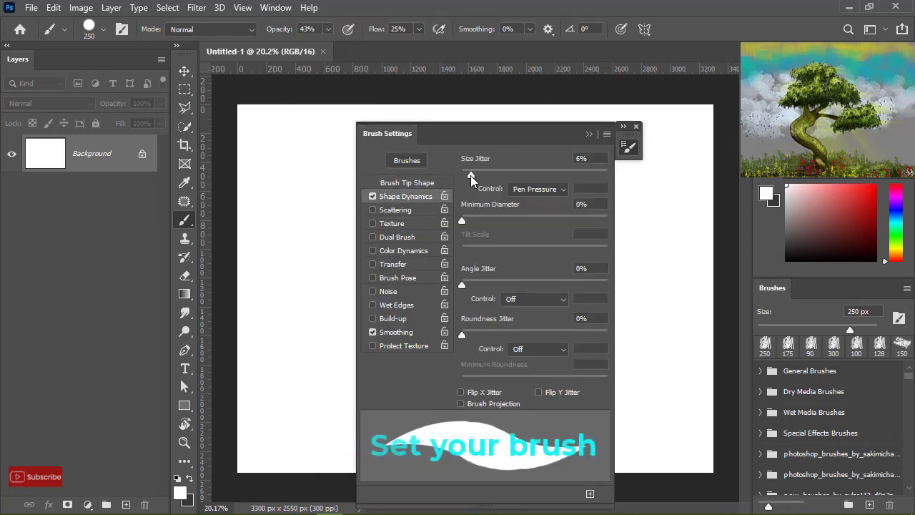
pyautogui.click(422, 266)
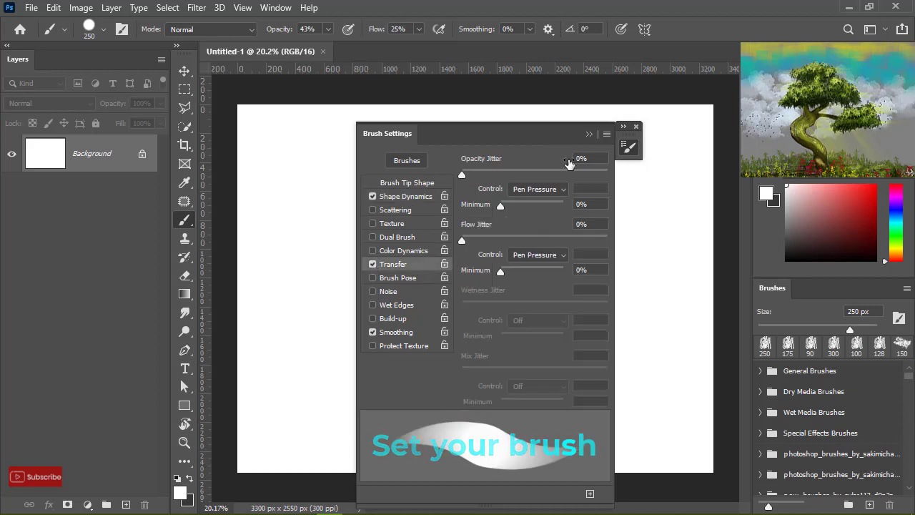
pyautogui.click(589, 134)
pyautogui.press('[')
pyautogui.press('[')
pyautogui.press('[')
pyautogui.press('[')
pyautogui.press('[')
pyautogui.press('[')
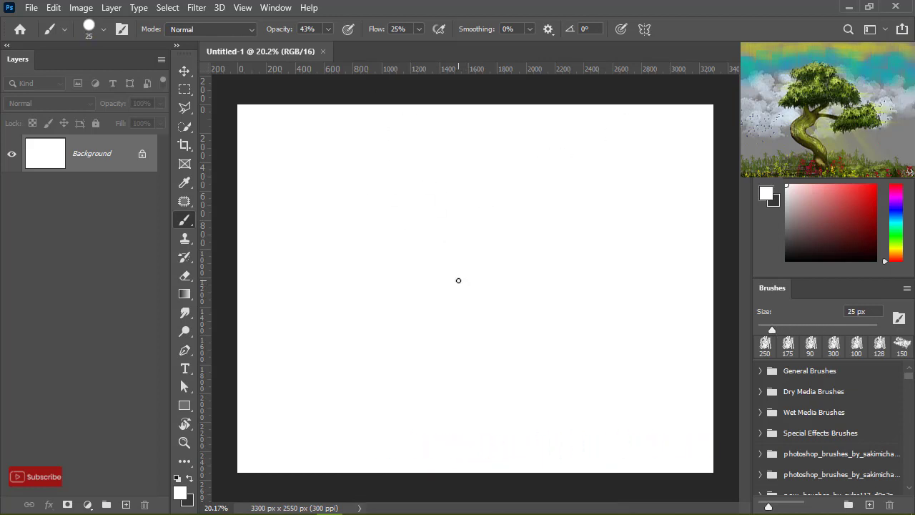
pyautogui.click(85, 505)
pyautogui.click(107, 255)
# Set the Solid Color fill to a neutral grey with brightness 50
pyautogui.moveTo(504, 308)
pyautogui.mouseDown()
pyautogui.moveTo(482, 357)
pyautogui.moveTo(461, 335)
pyautogui.mouseUp()
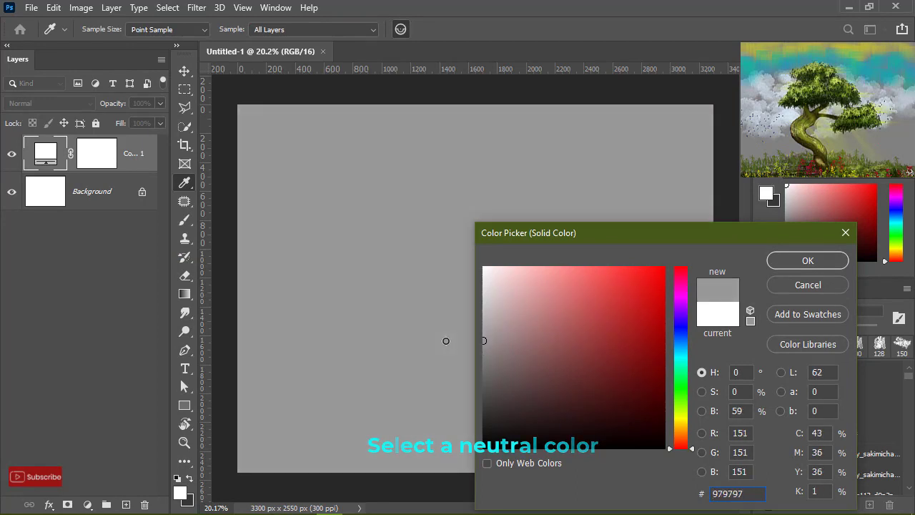
pyautogui.doubleClick(736, 410)
pyautogui.write('50')
pyautogui.press('Return')
pyautogui.press('b')
# Add a new layer and load a dark brown brush at 40 px and 100% opacity
pyautogui.click(126, 504)
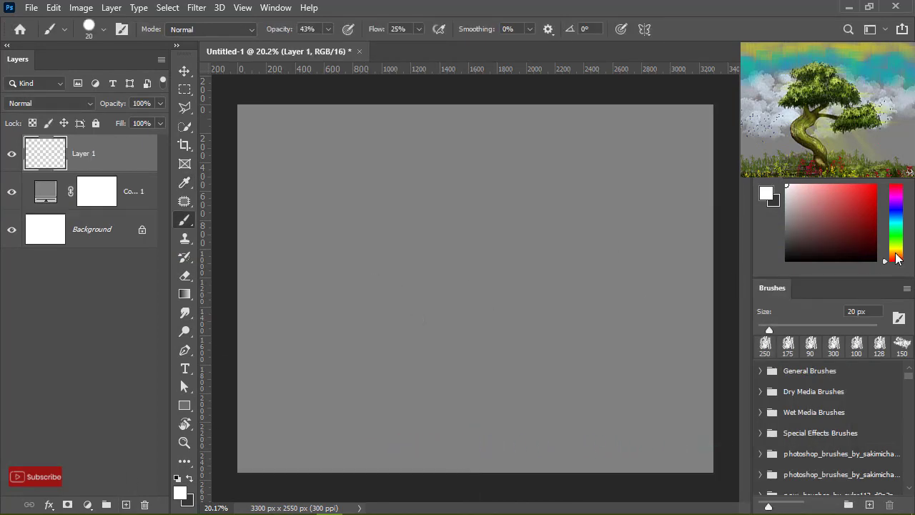
pyautogui.click(896, 251)
pyautogui.moveTo(873, 245); pyautogui.dragTo(878, 248)
pyautogui.press(']')
pyautogui.press(']')
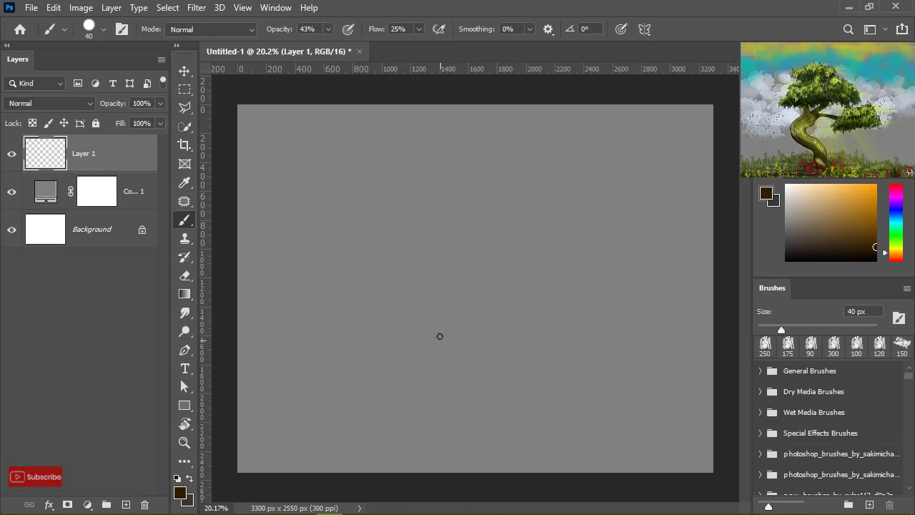
pyautogui.press('0')
pyautogui.moveTo(368, 35); pyautogui.dragTo(374, 33)
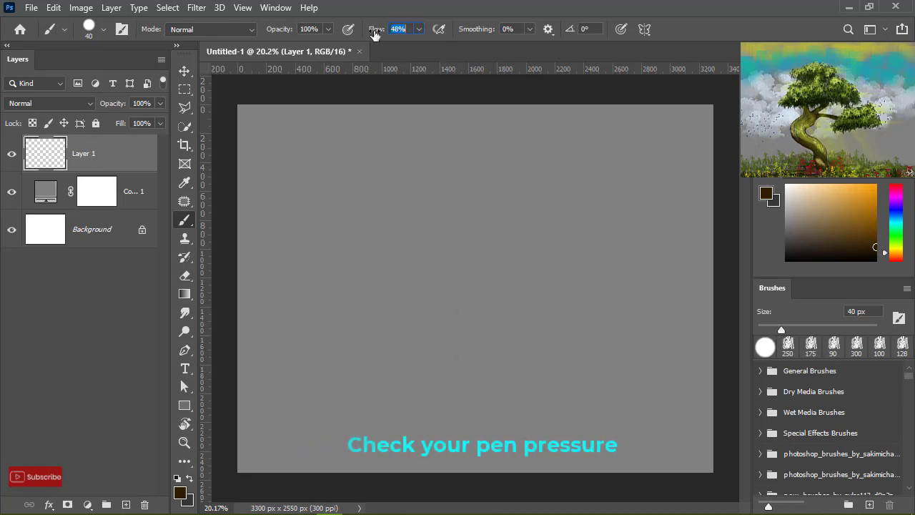
# Paint wavy test strokes to check pen pressure, then erase them
pyautogui.moveTo(405, 250); pyautogui.dragTo(459, 395)
pyautogui.moveTo(503, 239); pyautogui.dragTo(538, 393)
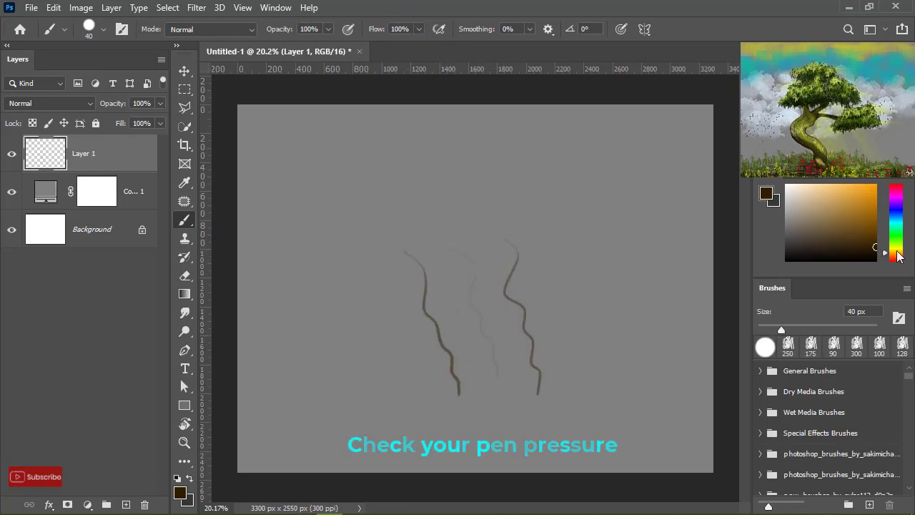
pyautogui.moveTo(551, 226); pyautogui.dragTo(598, 367)
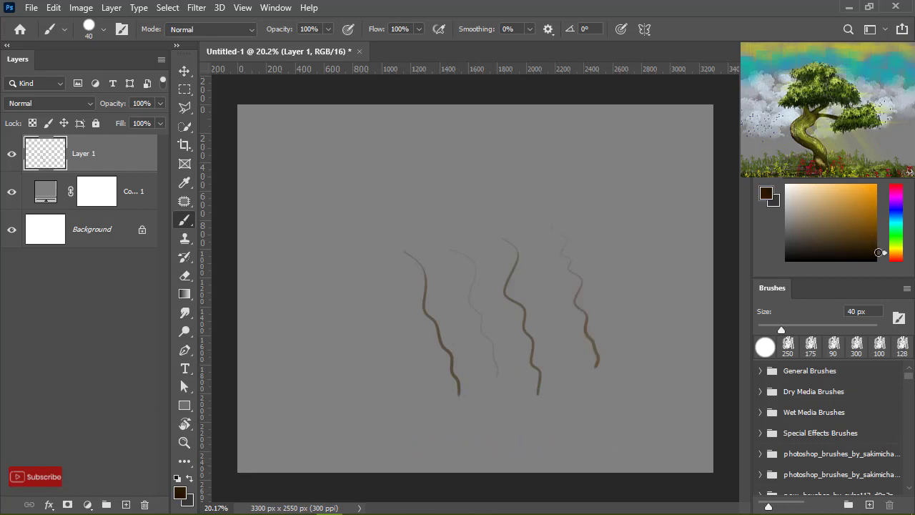
pyautogui.press('e')
pyautogui.moveTo(469, 298); pyautogui.dragTo(543, 321)
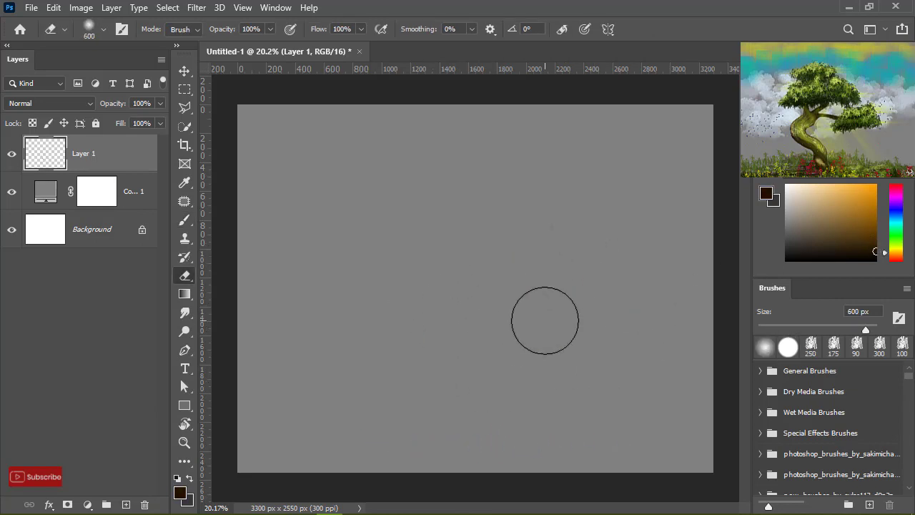
pyautogui.press('b')
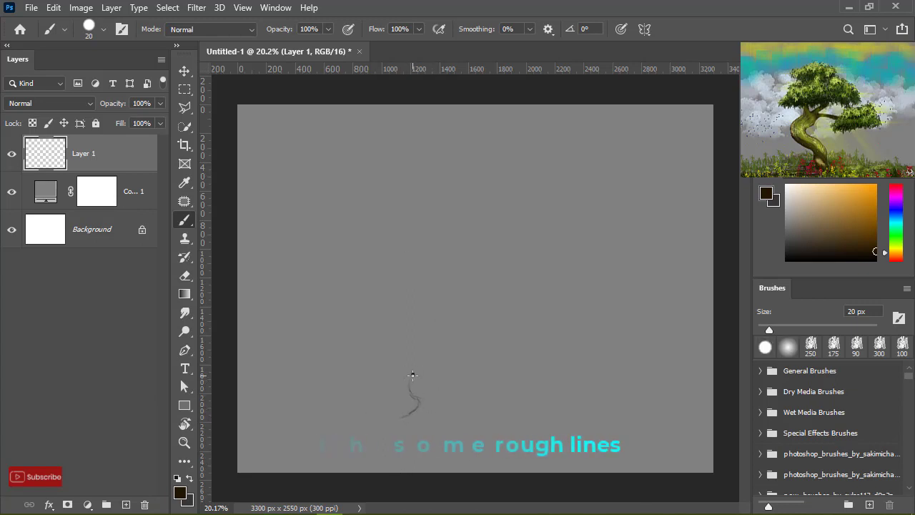
# Sketch the trunk's left and right edges and a branch off the upper trunk
pyautogui.moveTo(414, 388); pyautogui.dragTo(409, 365)
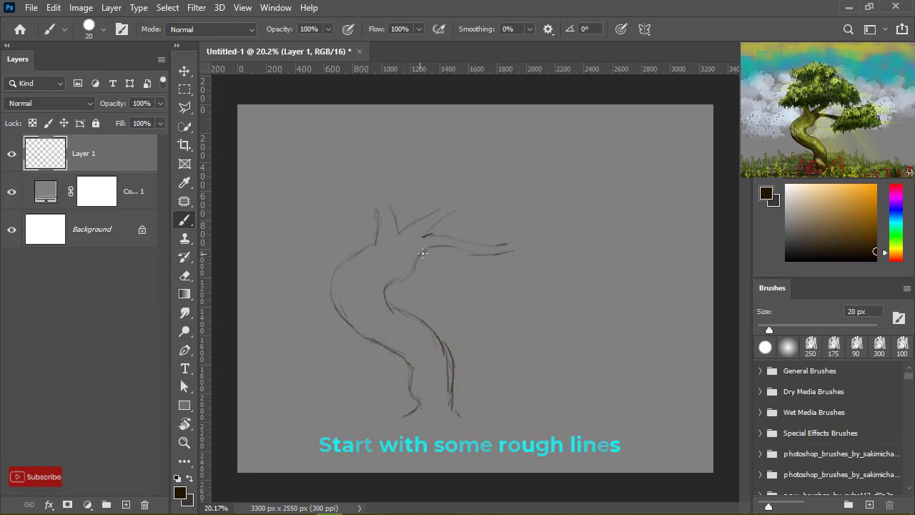
pyautogui.moveTo(391, 303); pyautogui.dragTo(455, 411)
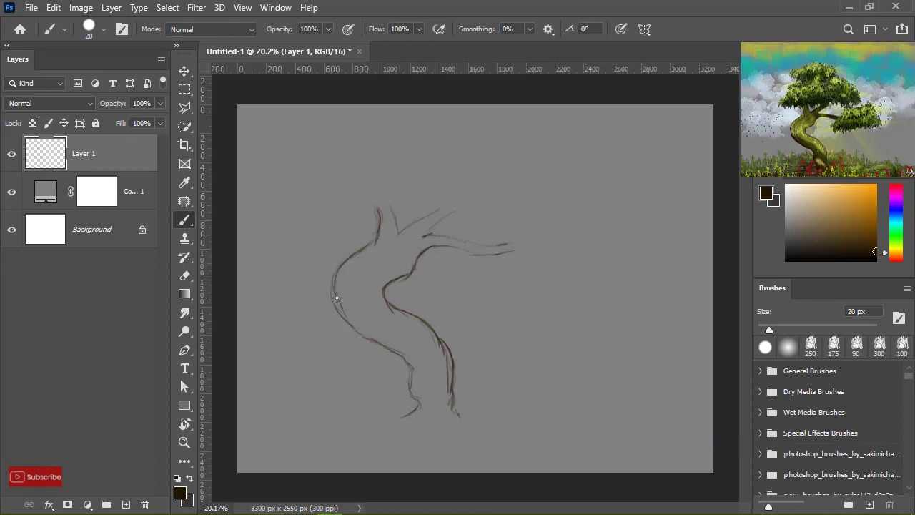
pyautogui.moveTo(333, 277); pyautogui.dragTo(372, 336)
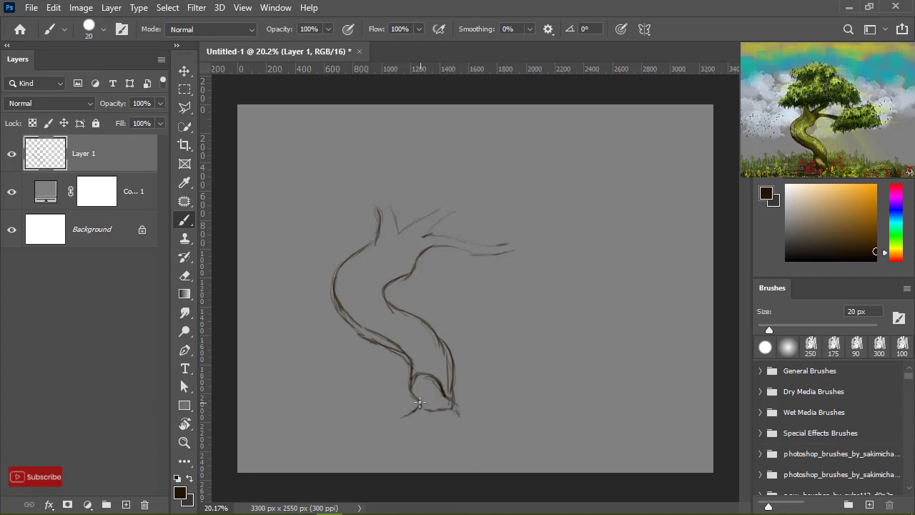
pyautogui.press('e')
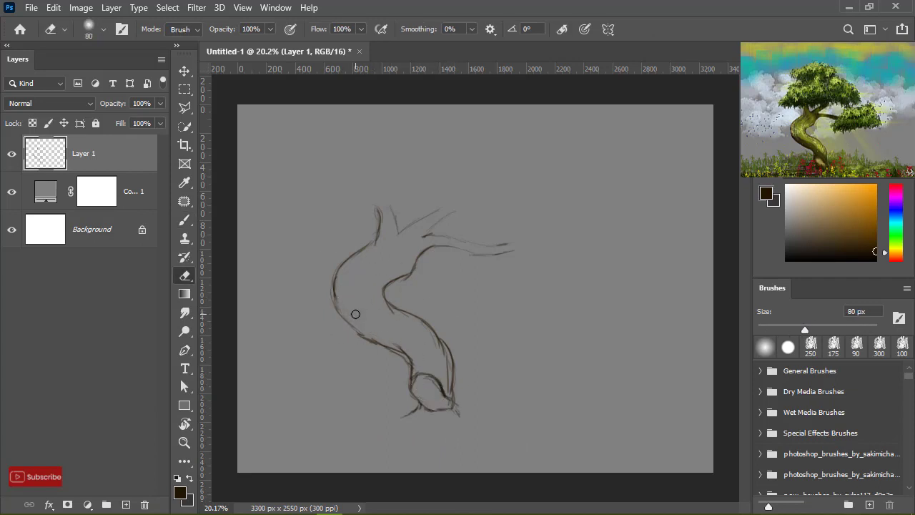
pyautogui.press('b')
pyautogui.moveTo(343, 203); pyautogui.dragTo(411, 201)
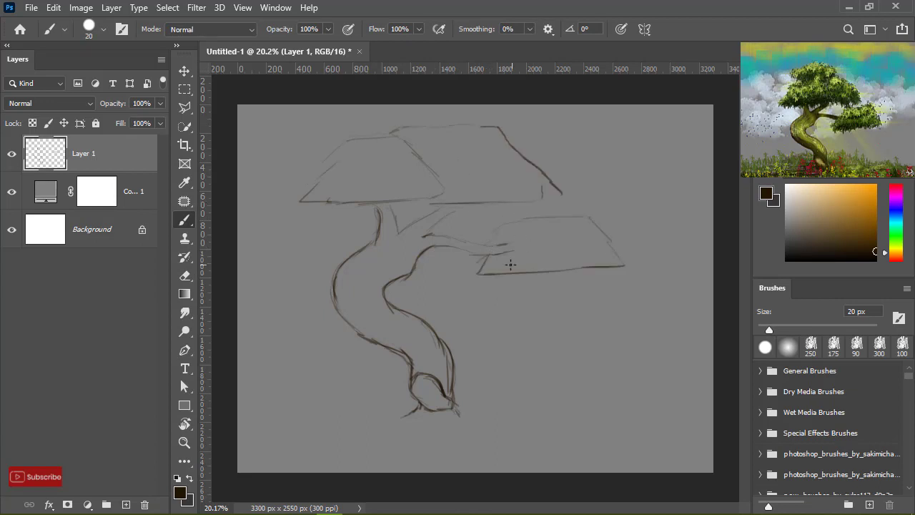
# Keep the foliage pad strokes, then scale and shift the whole sketch down and right
pyautogui.hotkey('ctrl', 'z')
pyautogui.hotkey('ctrl', 'z')
pyautogui.hotkey('ctrl', 'shift', 'z')
pyautogui.hotkey('ctrl', 'shift', 'z')
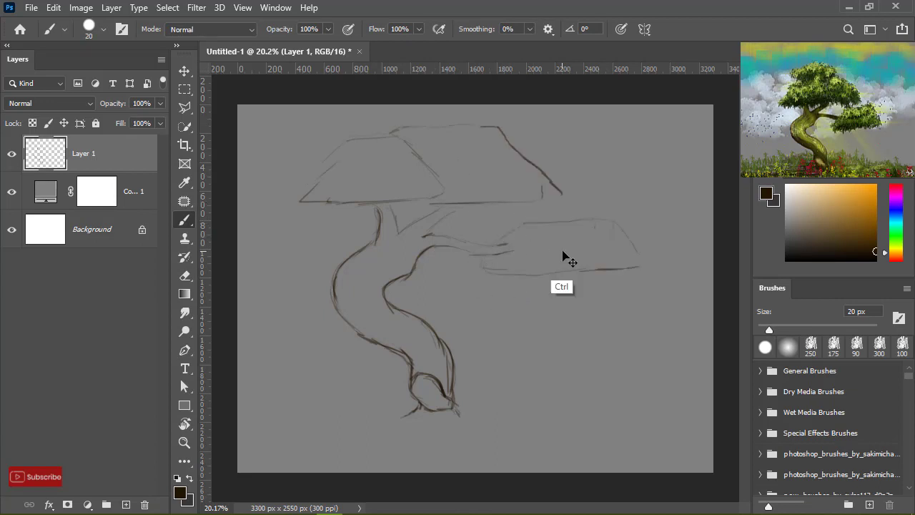
pyautogui.hotkey('ctrl', 't')
pyautogui.moveTo(439, 255); pyautogui.dragTo(452, 268)
pyautogui.press('Return')
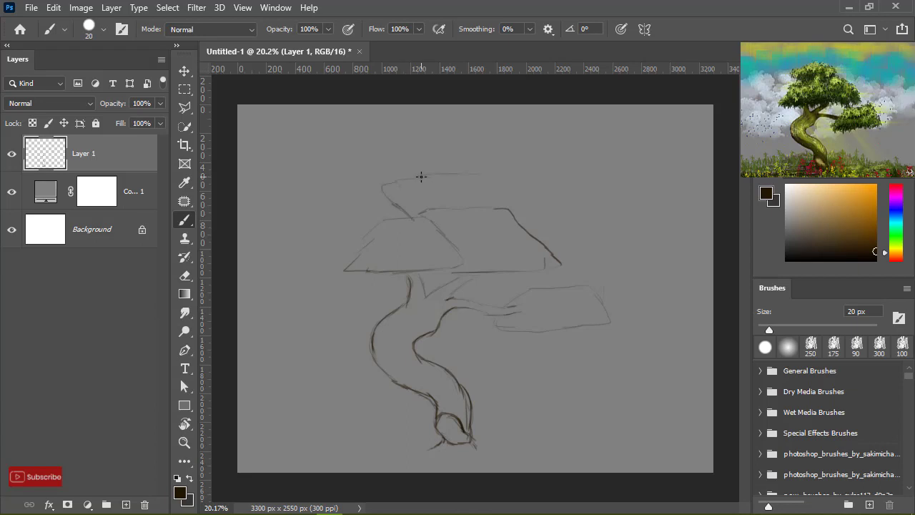
pyautogui.hotkey('ctrl', '0')
# On a new layer below the sketch, paint brown over the trunk base and upper branch
pyautogui.keyDown('ctrl'); pyautogui.click(126, 504); pyautogui.keyUp('ctrl')
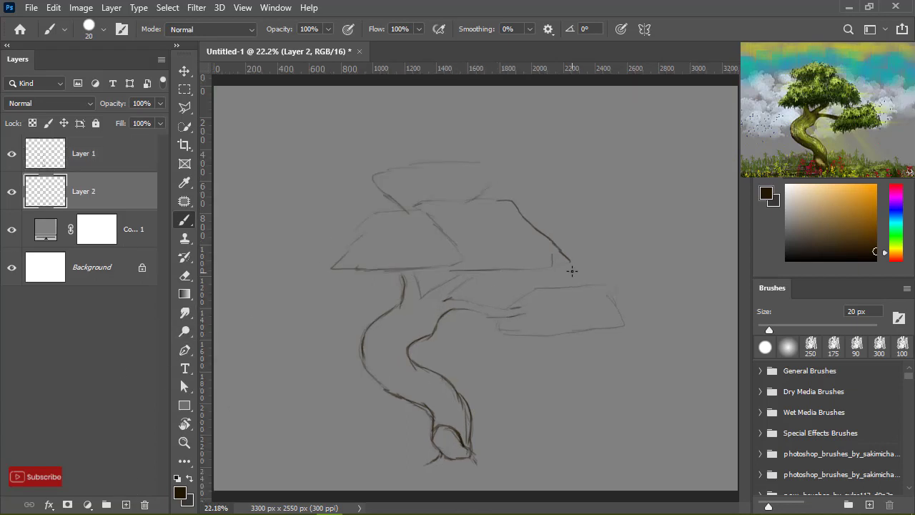
pyautogui.press('F5')
pyautogui.press('F5')
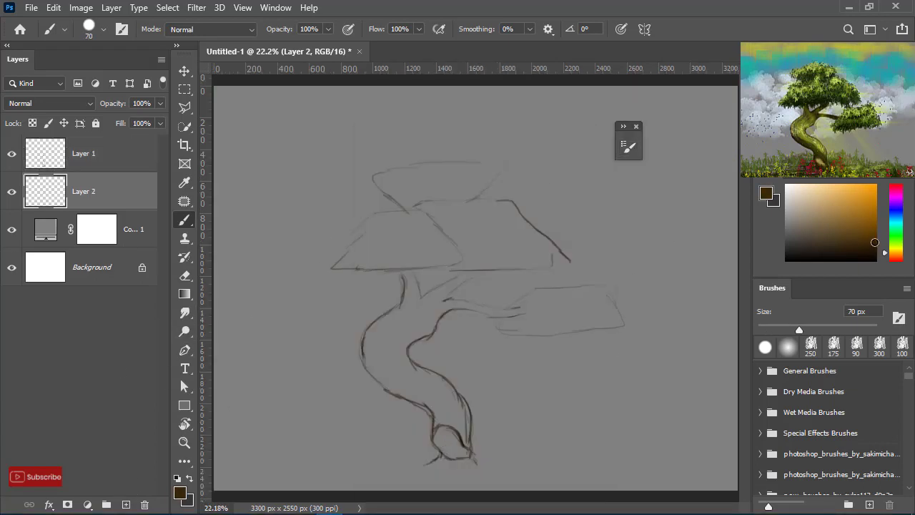
pyautogui.keyDown('alt'); pyautogui.click(440, 459); pyautogui.keyUp('alt')
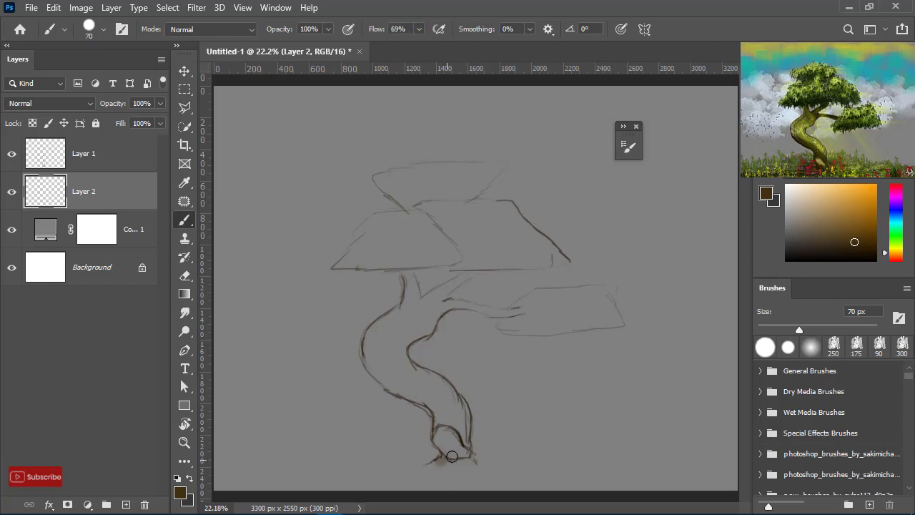
pyautogui.moveTo(451, 456)
pyautogui.mouseDown()
pyautogui.moveTo(449, 436)
pyautogui.moveTo(433, 446)
pyautogui.moveTo(447, 393)
pyautogui.mouseUp()
pyautogui.moveTo(404, 275)
pyautogui.mouseDown()
pyautogui.moveTo(451, 284)
pyautogui.moveTo(474, 310)
pyautogui.moveTo(415, 296)
pyautogui.moveTo(374, 358)
pyautogui.mouseUp()
# Sample the trunk's mid-tone brown at 15 px and fill the upper and lower trunk
pyautogui.hotkey('alt', ']')
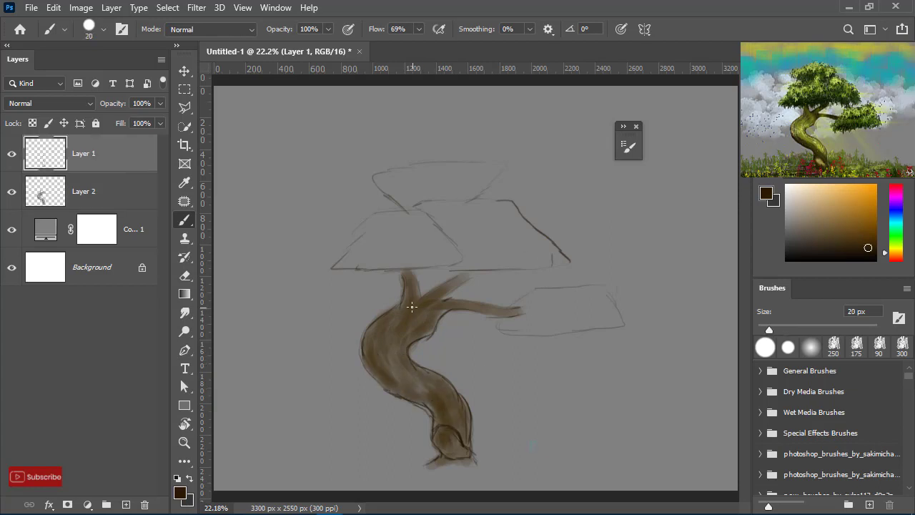
pyautogui.keyDown('alt'); pyautogui.click(417, 342); pyautogui.keyUp('alt')
pyautogui.press('[')
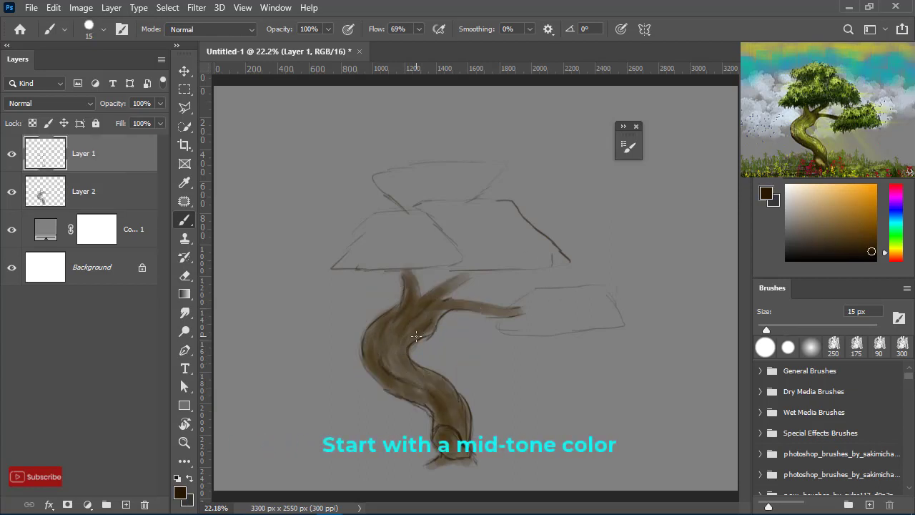
pyautogui.hotkey('alt', '[')
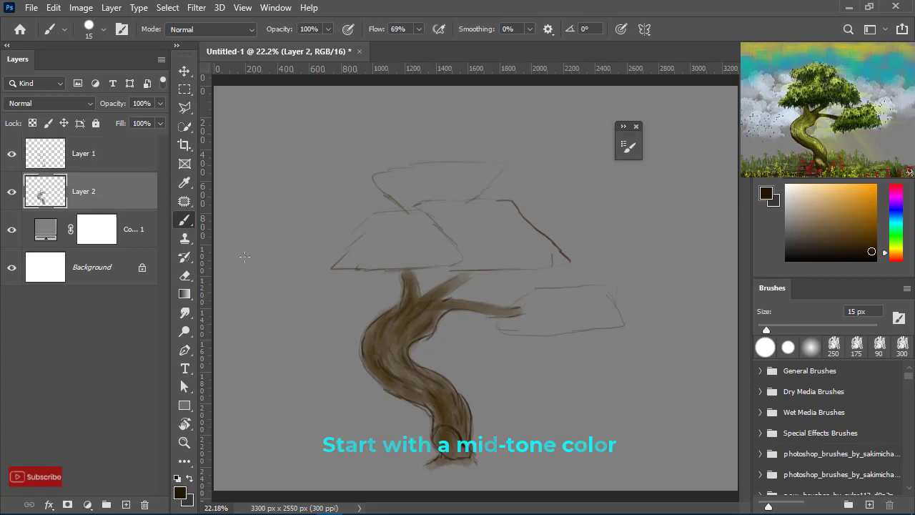
pyautogui.keyDown('alt'); pyautogui.click(449, 360); pyautogui.keyUp('alt')
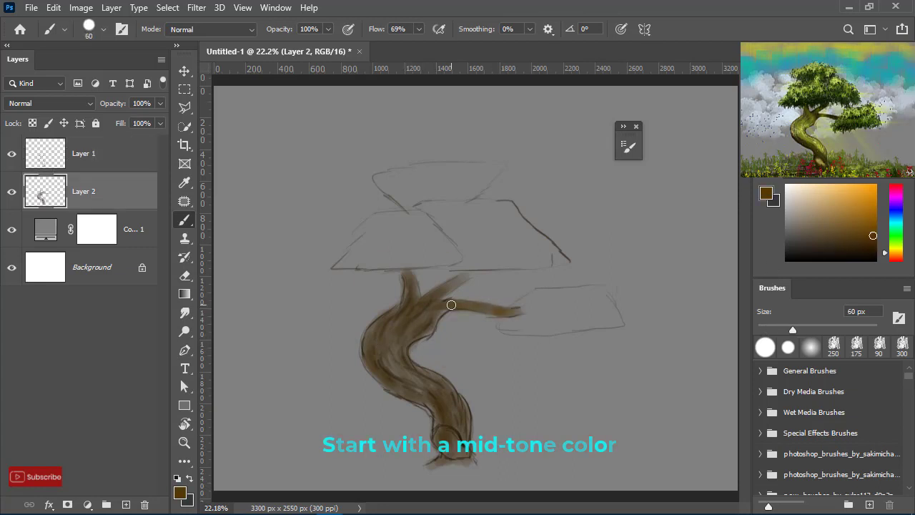
pyautogui.moveTo(399, 316); pyautogui.dragTo(436, 314)
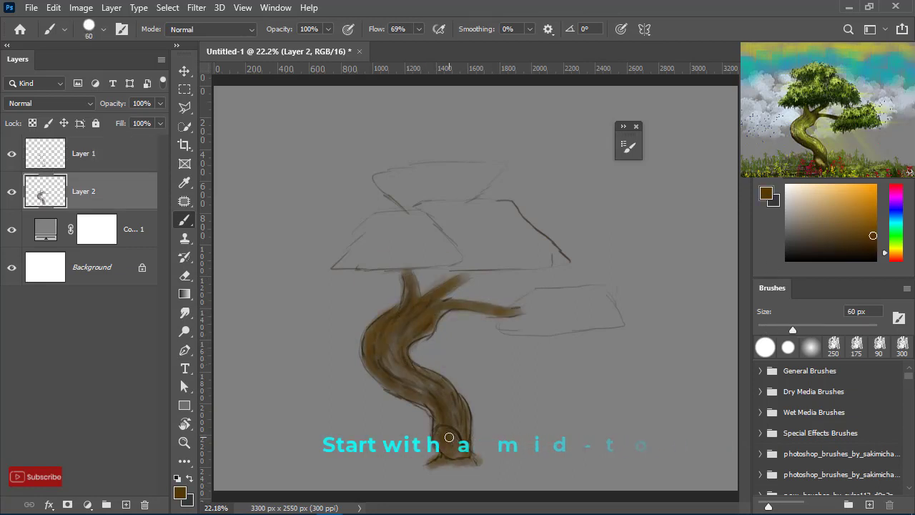
pyautogui.moveTo(415, 386); pyautogui.dragTo(393, 359)
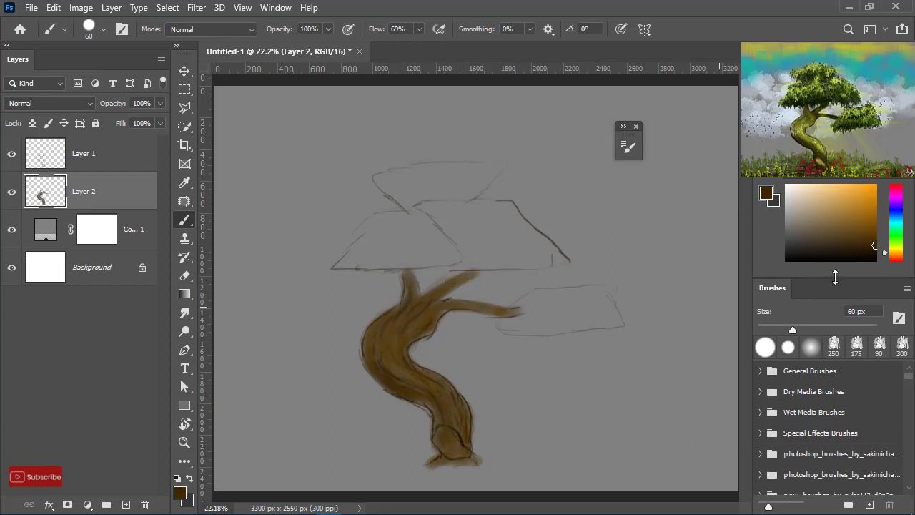
# Smooth the trunk and branches with more brown strokes
pyautogui.moveTo(388, 373)
pyautogui.mouseDown()
pyautogui.moveTo(439, 427)
pyautogui.moveTo(461, 428)
pyautogui.mouseUp()
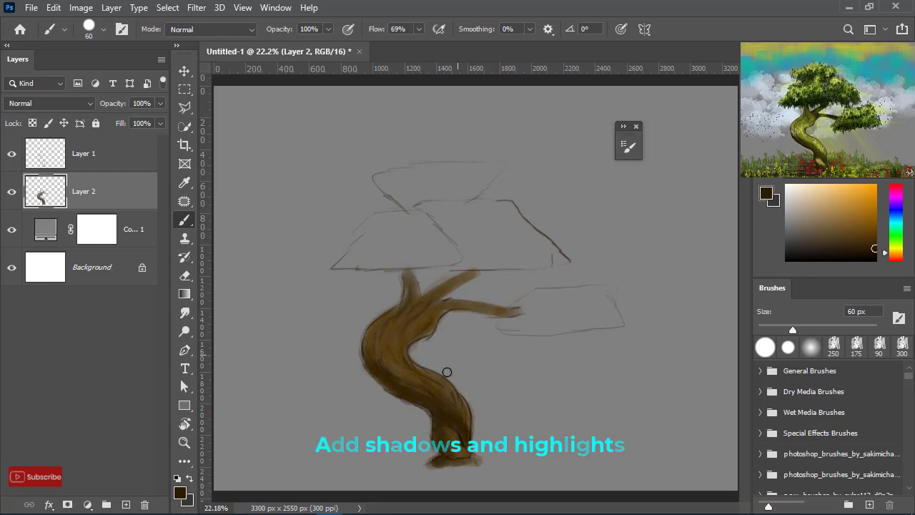
pyautogui.moveTo(393, 332)
pyautogui.mouseDown()
pyautogui.moveTo(450, 393)
pyautogui.moveTo(422, 322)
pyautogui.moveTo(444, 401)
pyautogui.mouseUp()
pyautogui.press('[')
pyautogui.press('[')
pyautogui.moveTo(451, 286); pyautogui.dragTo(473, 309)
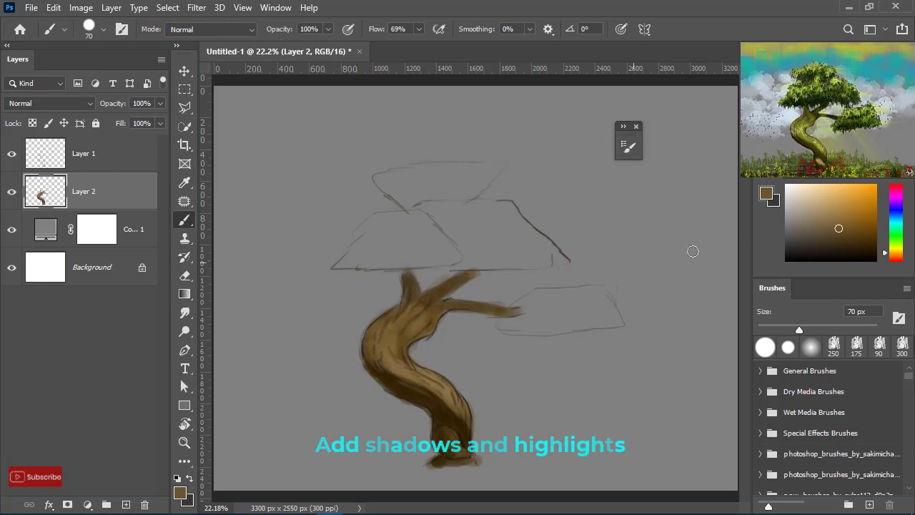
pyautogui.press('[')
pyautogui.press('[')
pyautogui.press('[')
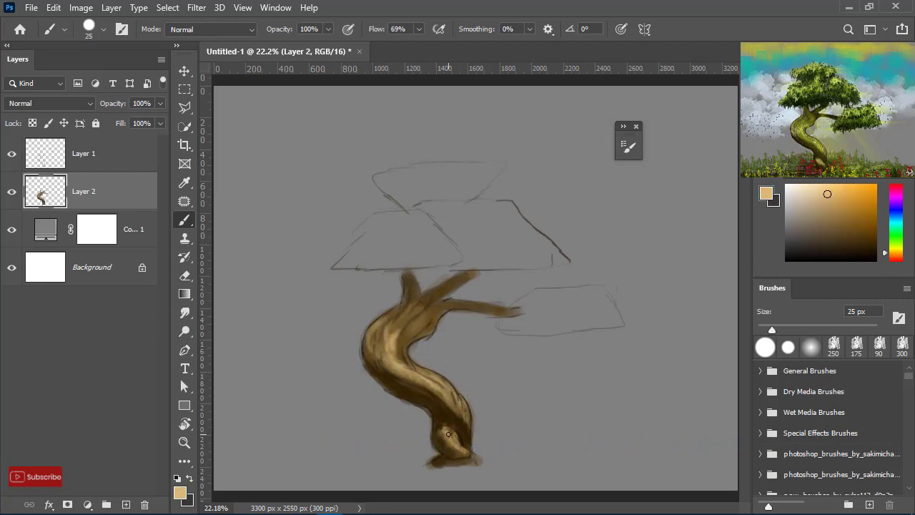
# Paint darker brown strokes and light tan highlights on the lower trunk
pyautogui.keyDown('alt'); pyautogui.click(438, 412); pyautogui.keyUp('alt')
pyautogui.press(']')
pyautogui.press(']')
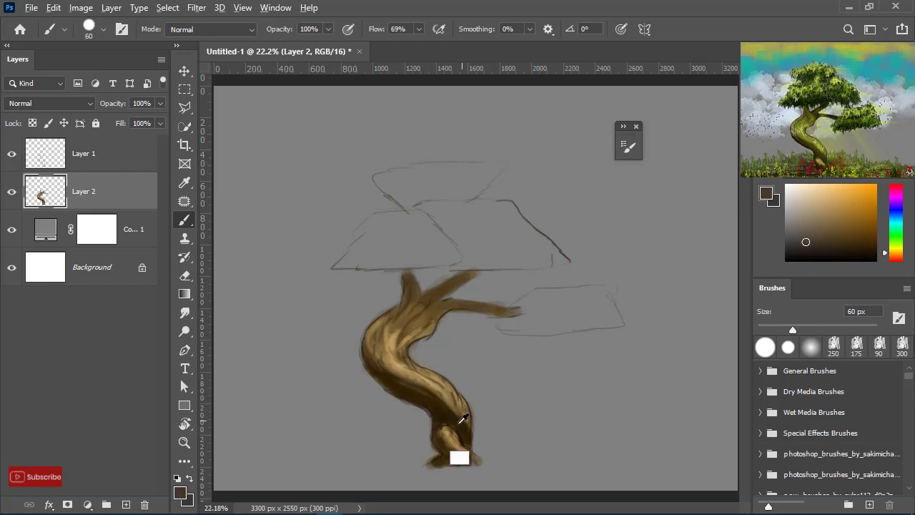
pyautogui.keyDown('alt'); pyautogui.click(460, 421); pyautogui.keyUp('alt')
pyautogui.moveTo(462, 413); pyautogui.dragTo(464, 433)
pyautogui.keyDown('alt'); pyautogui.click(447, 432); pyautogui.keyUp('alt')
pyautogui.keyDown('alt'); pyautogui.scroll(3, 447, 421); pyautogui.keyUp('alt')
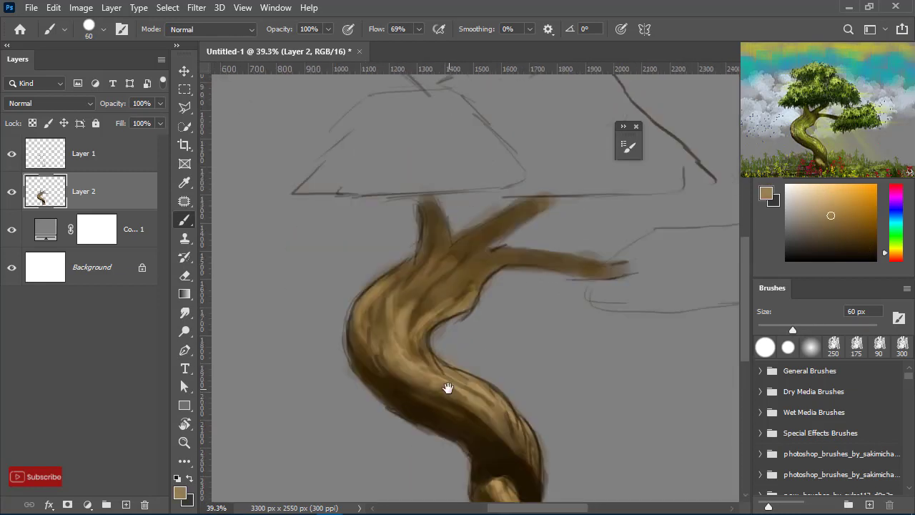
pyautogui.press('[')
pyautogui.press('[')
pyautogui.press('[')
pyautogui.moveTo(429, 400); pyautogui.dragTo(410, 411)
# Shade the trunk base, upper trunk and right branch with near-black brown
pyautogui.keyDown('alt'); pyautogui.click(452, 410); pyautogui.keyUp('alt')
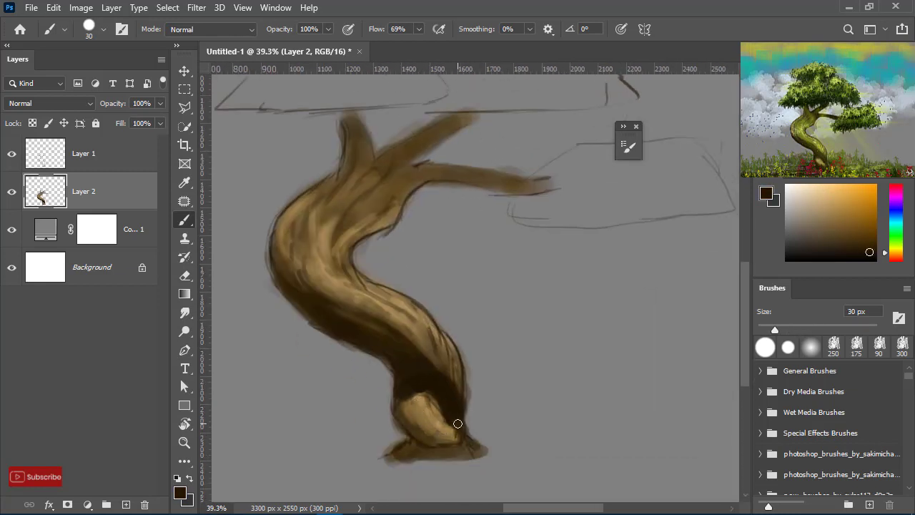
pyautogui.moveTo(471, 456); pyautogui.dragTo(411, 455)
pyautogui.keyDown('alt'); pyautogui.click(436, 379); pyautogui.keyUp('alt')
pyautogui.moveTo(336, 333); pyautogui.dragTo(356, 376)
pyautogui.moveTo(475, 161); pyautogui.dragTo(389, 198)
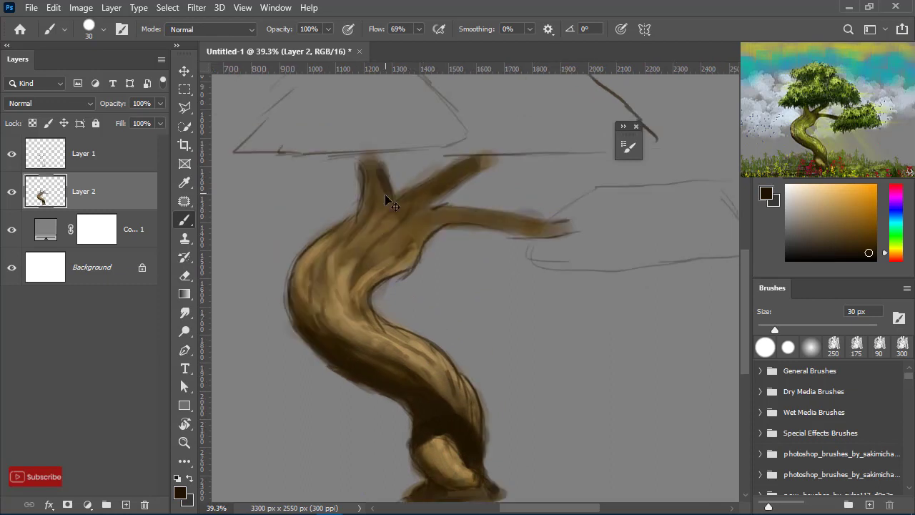
pyautogui.moveTo(371, 165)
pyautogui.mouseDown()
pyautogui.moveTo(419, 202)
pyautogui.moveTo(493, 223)
pyautogui.mouseUp()
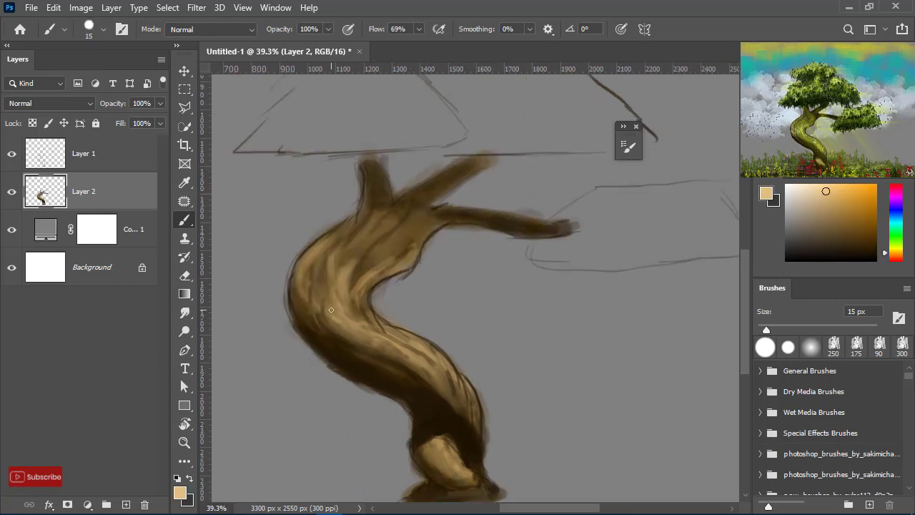
# Add light tan hatching streaks along the trunk with a 60 px brush
pyautogui.moveTo(331, 309); pyautogui.dragTo(365, 336)
pyautogui.press(']')
pyautogui.press(']')
pyautogui.press(']')
pyautogui.moveTo(321, 268); pyautogui.dragTo(386, 329)
pyautogui.moveTo(357, 300)
pyautogui.mouseDown()
pyautogui.moveTo(363, 251)
pyautogui.moveTo(323, 309)
pyautogui.mouseUp()
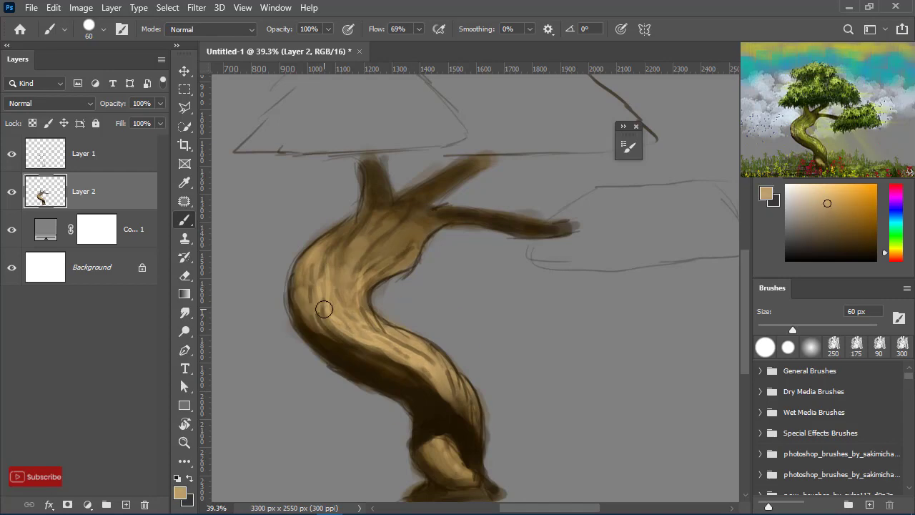
pyautogui.scroll(-2, 359, 255)
pyautogui.keyDown('alt'); pyautogui.click(469, 302); pyautogui.keyUp('alt')
# Erase ragged edges on the trunk and branch underside with a 40 px hard round eraser
pyautogui.press(']')
pyautogui.press(']')
pyautogui.press('e')
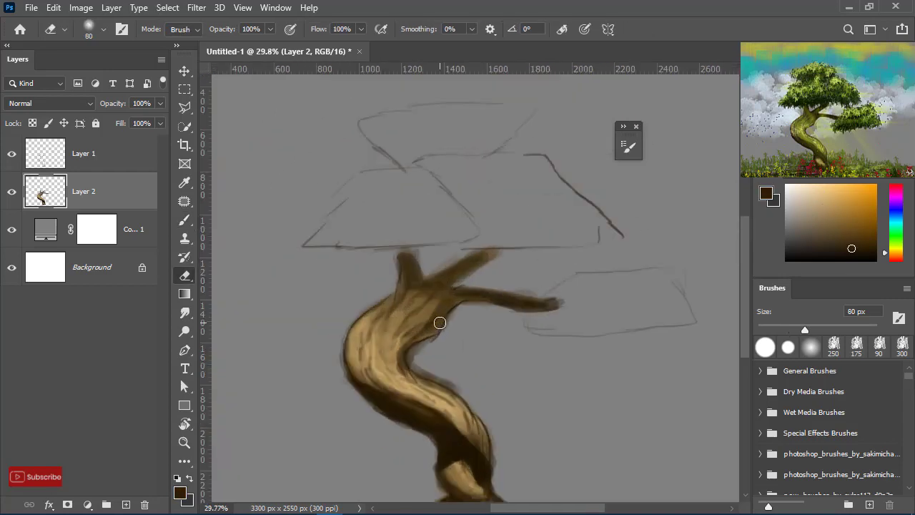
pyautogui.scroll(3, 439, 323)
pyautogui.click(89, 28)
pyautogui.click(53, 265)
pyautogui.press('Return')
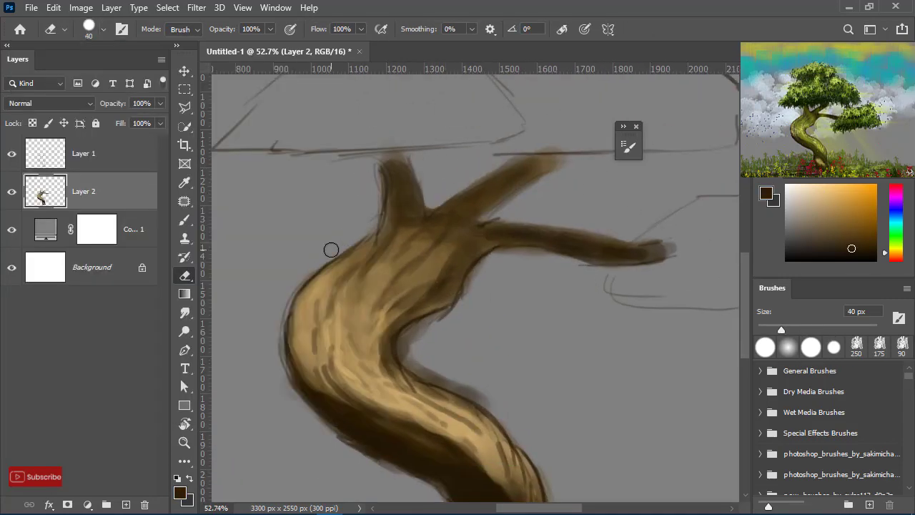
pyautogui.moveTo(330, 250)
pyautogui.mouseDown()
pyautogui.moveTo(482, 321)
pyautogui.moveTo(496, 364)
pyautogui.moveTo(576, 344)
pyautogui.mouseUp()
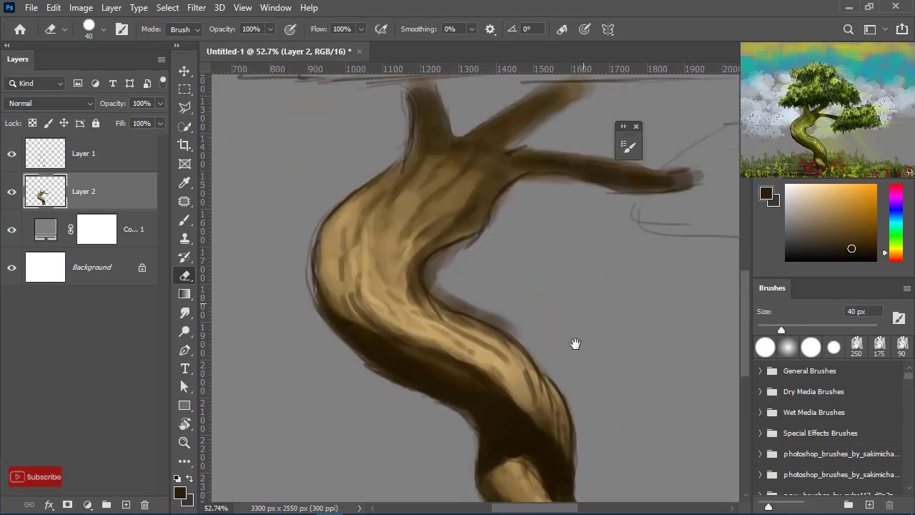
pyautogui.moveTo(558, 192)
pyautogui.mouseDown()
pyautogui.moveTo(527, 188)
pyautogui.moveTo(434, 293)
pyautogui.moveTo(479, 301)
pyautogui.moveTo(500, 325)
pyautogui.mouseUp()
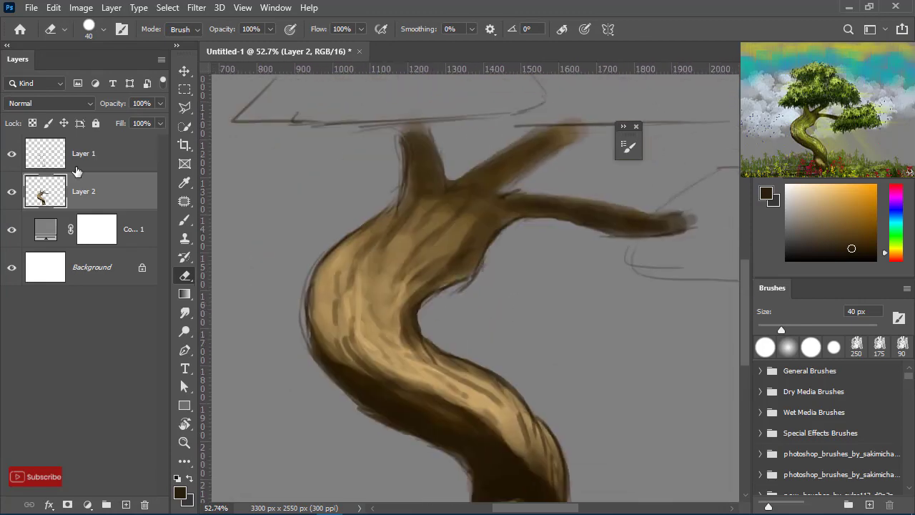
# On Layer 1, rotate the view so the trunk lies diagonally and sample a tan colour
pyautogui.click(77, 170)
pyautogui.moveTo(488, 250)
pyautogui.mouseDown()
pyautogui.moveTo(437, 276)
pyautogui.moveTo(470, 153)
pyautogui.moveTo(544, 319)
pyautogui.mouseUp()
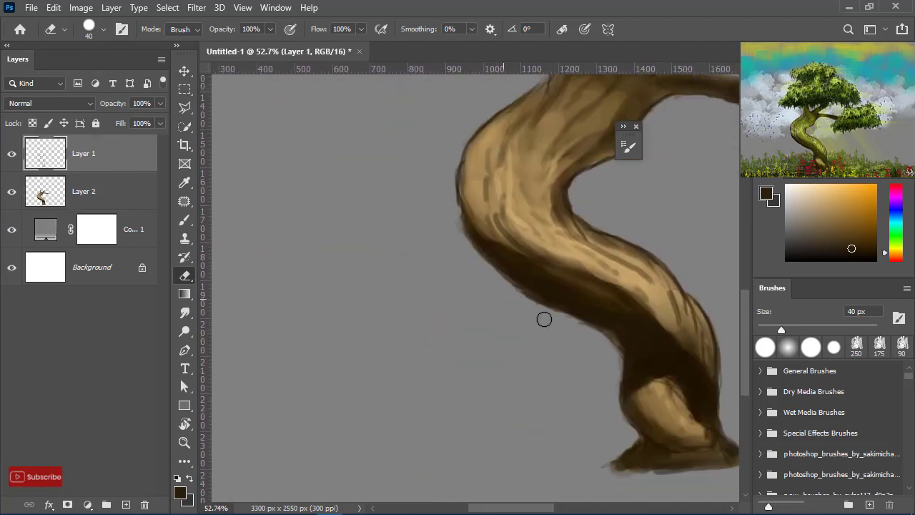
pyautogui.hotkey('alt', '[')
pyautogui.moveTo(497, 282); pyautogui.dragTo(603, 303)
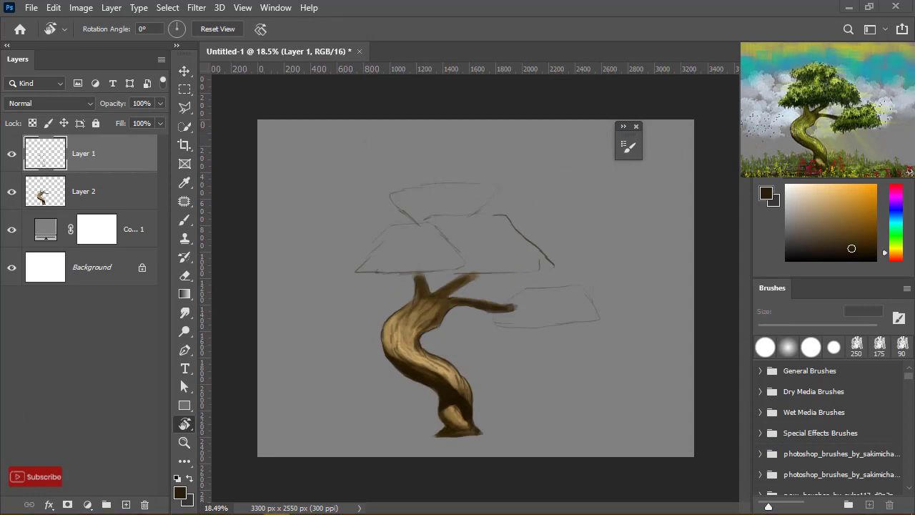
pyautogui.keyDown('alt'); pyautogui.click(436, 418); pyautogui.keyUp('alt')
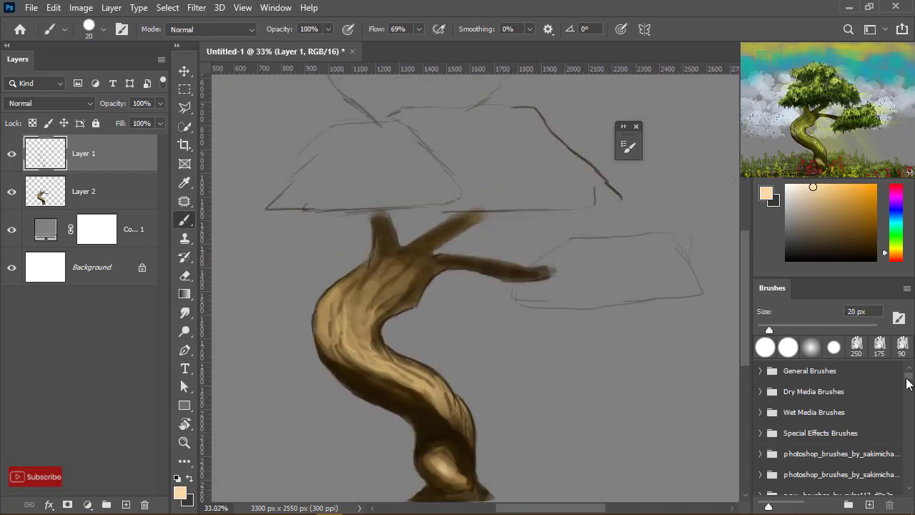
# Choose the Rock1 textured brush from the brush list
pyautogui.scroll(-3, 863, 391)
pyautogui.scroll(-3, 863, 391)
pyautogui.scroll(-2, 844, 415)
pyautogui.scroll(-2, 836, 428)
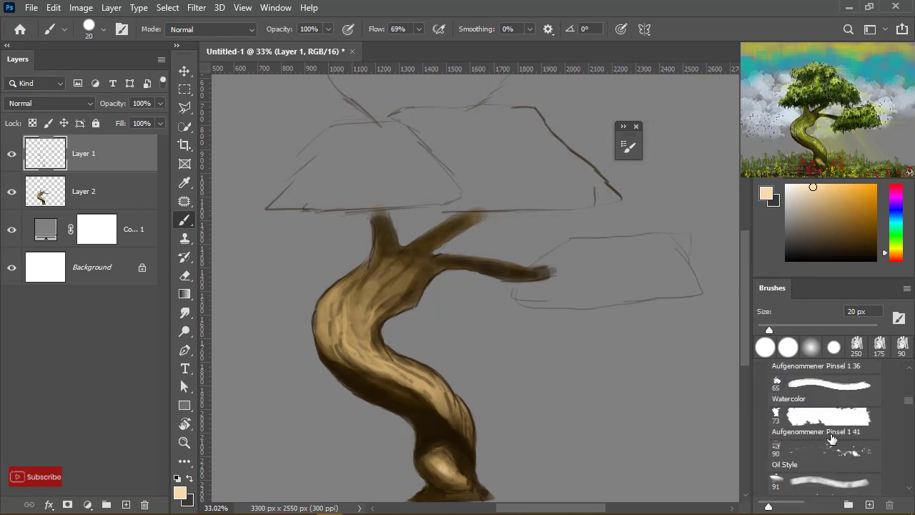
pyautogui.scroll(-2, 831, 439)
pyautogui.scroll(-2, 831, 439)
pyautogui.scroll(-2, 831, 439)
pyautogui.scroll(-2, 831, 439)
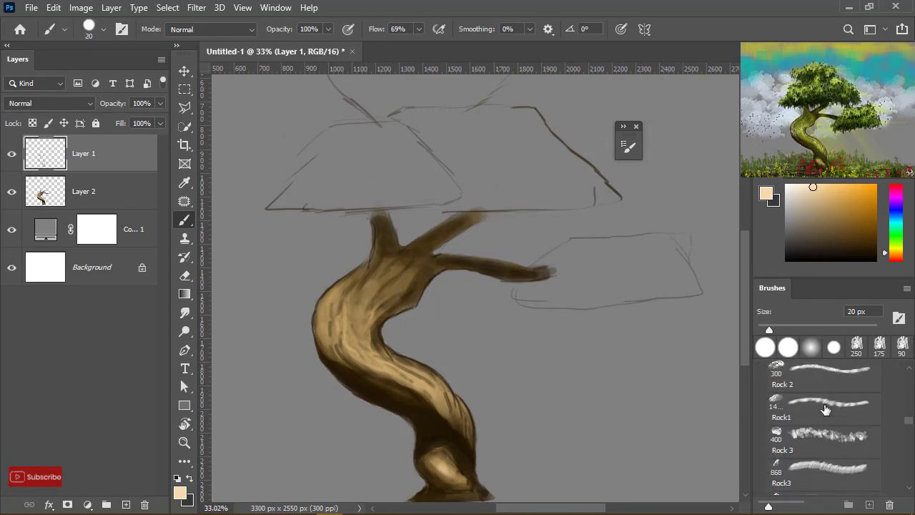
pyautogui.click(822, 404)
# On a new layer, paint dark green, yellow-green and olive texture up the trunk
pyautogui.press('x')
pyautogui.keyDown('ctrl'); pyautogui.click(126, 505); pyautogui.keyUp('ctrl')
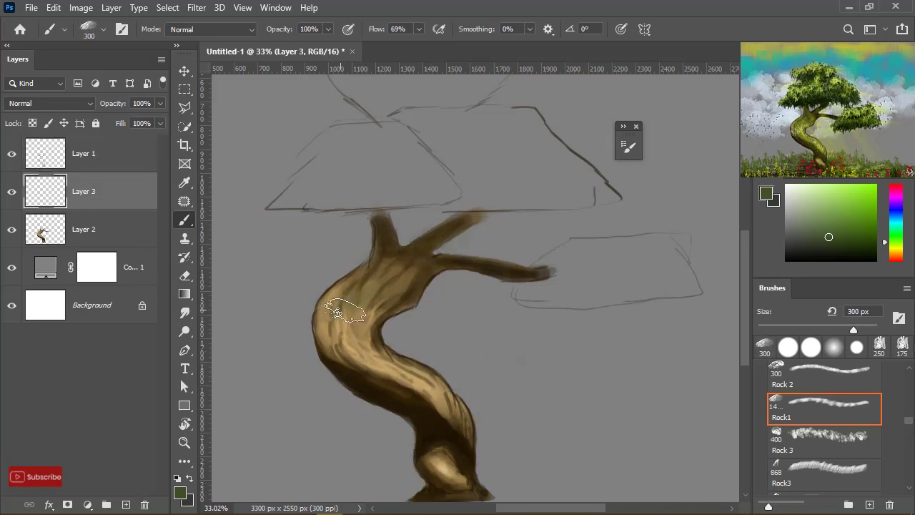
pyautogui.moveTo(441, 406)
pyautogui.mouseDown()
pyautogui.moveTo(357, 350)
pyautogui.moveTo(445, 443)
pyautogui.moveTo(348, 312)
pyautogui.moveTo(452, 408)
pyautogui.mouseUp()
pyautogui.click(871, 220)
pyautogui.moveTo(418, 379); pyautogui.dragTo(368, 336)
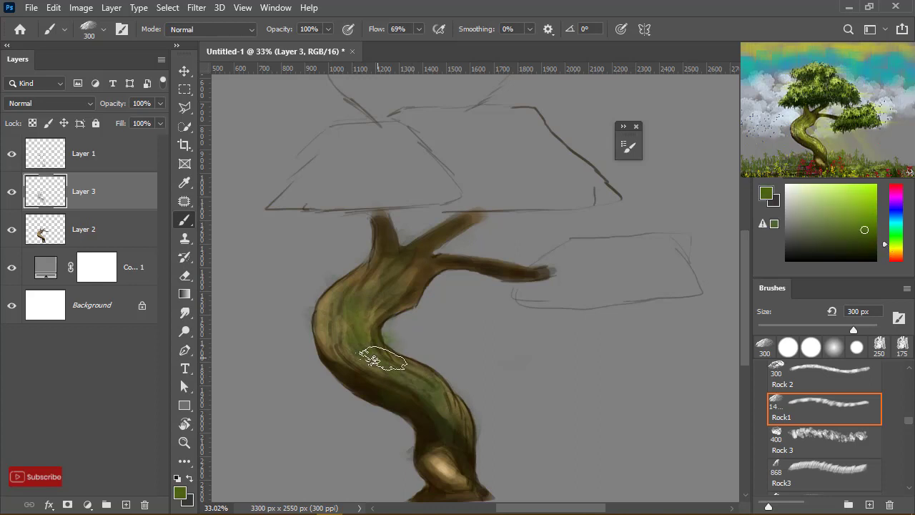
pyautogui.click(864, 245)
pyautogui.moveTo(354, 285); pyautogui.dragTo(393, 289)
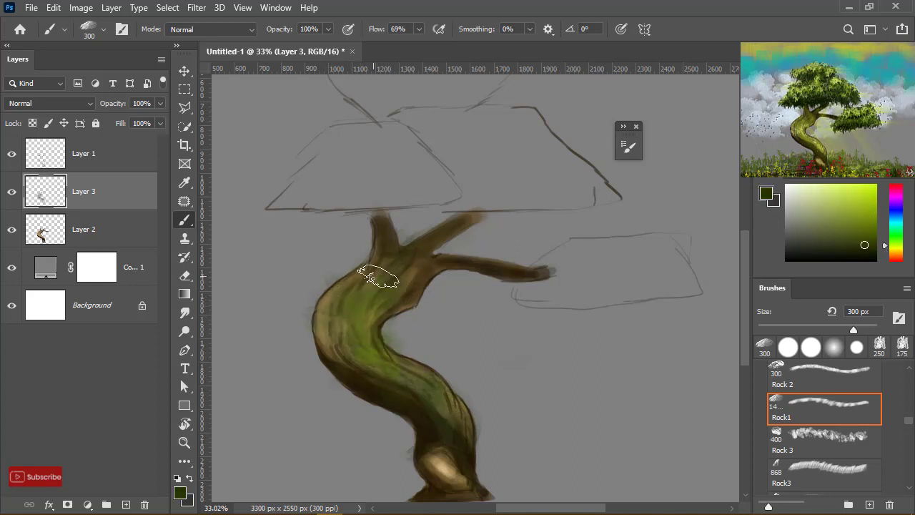
# Give the eraser a soft 300 px tip at 48% opacity with lowered flow
pyautogui.press('e')
pyautogui.rightClick(308, 311)
pyautogui.press('4')
pyautogui.press('8')
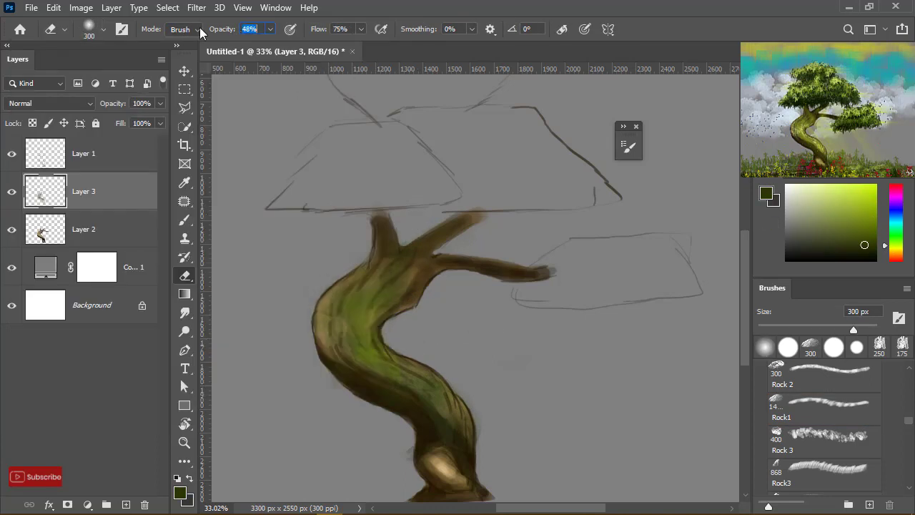
pyautogui.hotkey('shift', '1')
pyautogui.hotkey('shift', '5')
pyautogui.press('b')
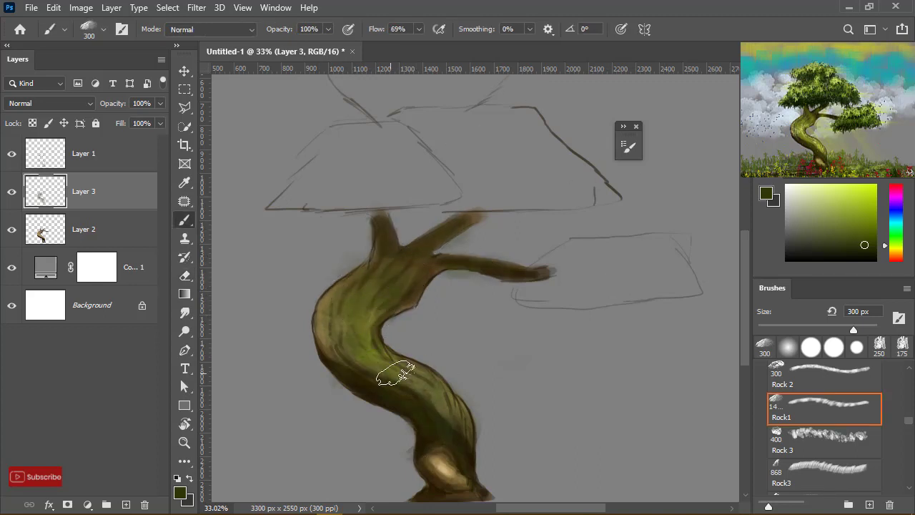
# Sample olive and dark brown colours from the trunk, resizing Rock1 between 100 and 175 px
pyautogui.click(886, 247)
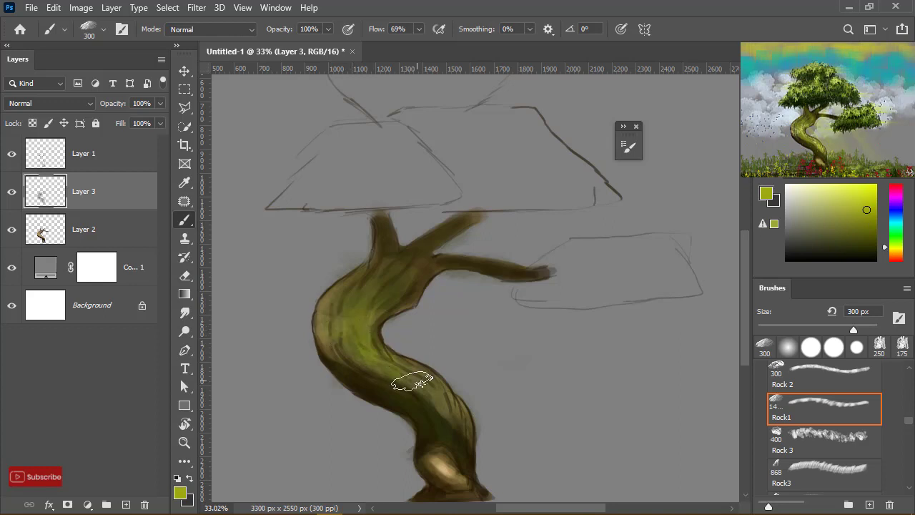
pyautogui.press('[')
pyautogui.press('[')
pyautogui.press('[')
pyautogui.keyDown('alt'); pyautogui.click(426, 411); pyautogui.keyUp('alt')
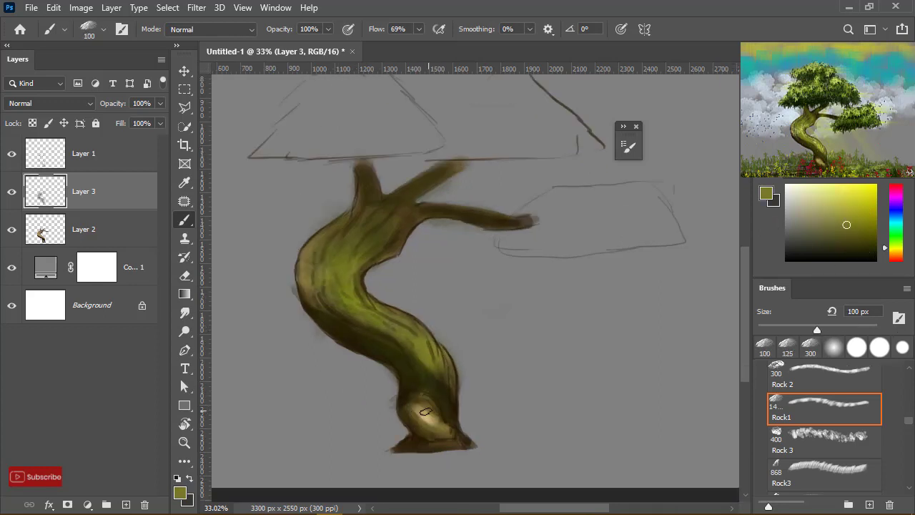
pyautogui.keyDown('alt'); pyautogui.click(439, 418); pyautogui.keyUp('alt')
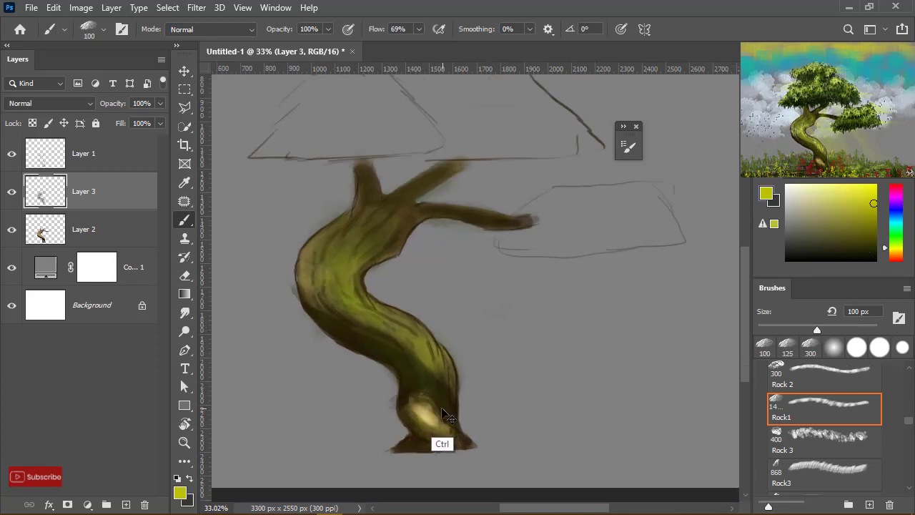
pyautogui.moveTo(428, 349); pyautogui.dragTo(455, 377)
pyautogui.keyDown('alt'); pyautogui.click(454, 377); pyautogui.keyUp('alt')
pyautogui.press(']')
pyautogui.press(']')
pyautogui.press(']')
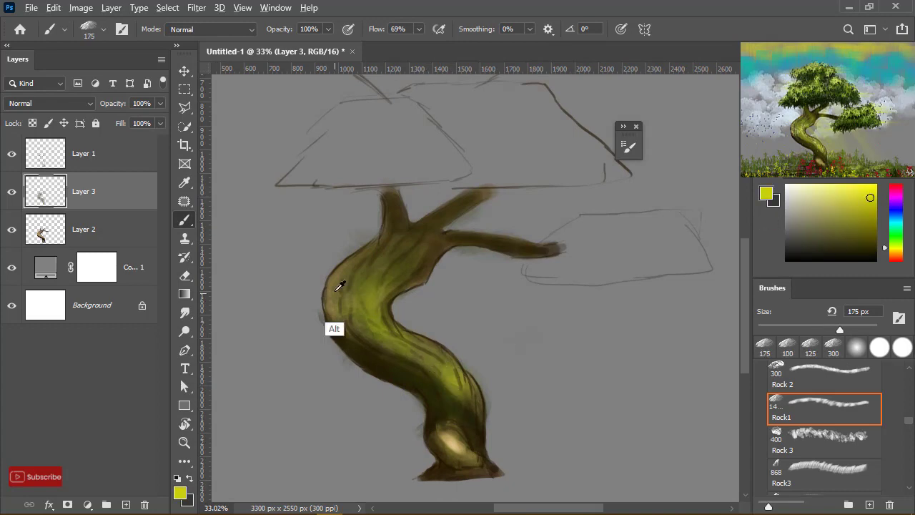
pyautogui.keyDown('alt'); pyautogui.click(333, 324); pyautogui.keyUp('alt')
pyautogui.keyDown('alt'); pyautogui.click(375, 365); pyautogui.keyUp('alt')
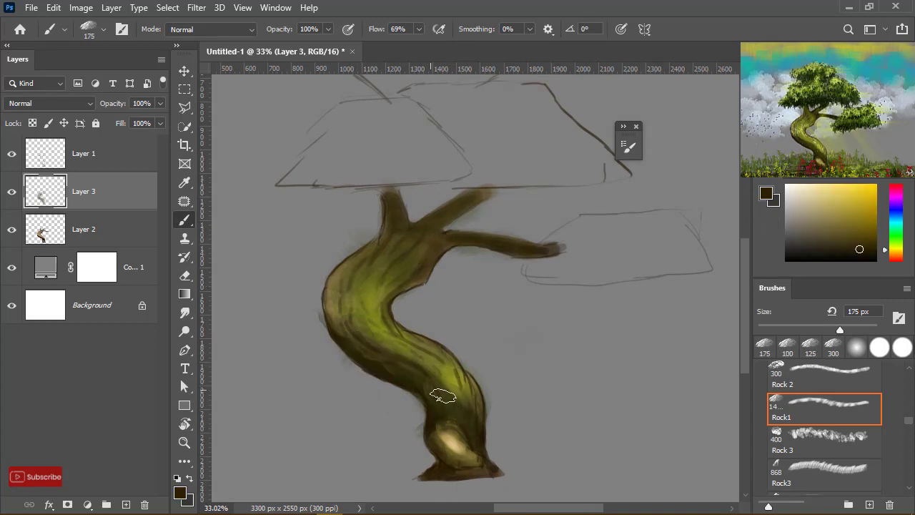
# Smudge the trunk's shading and bark streaks into smooth, blended bark
pyautogui.press('r')
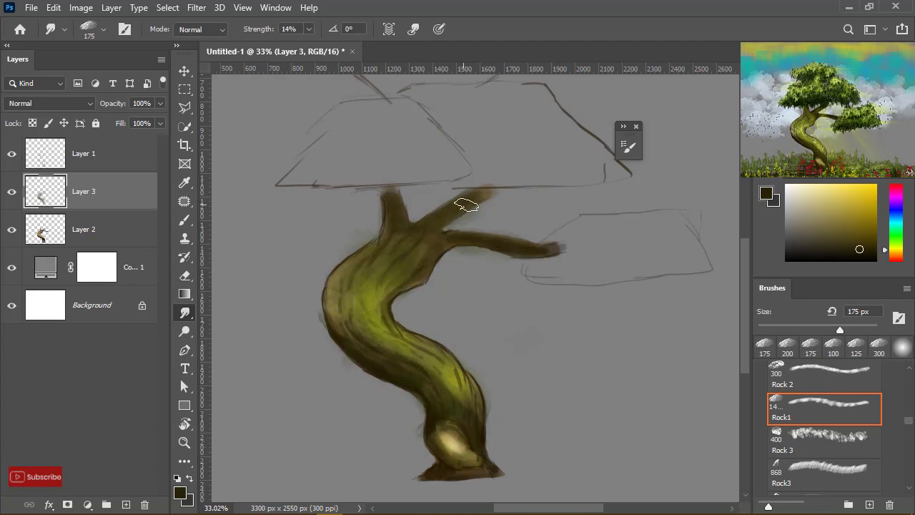
pyautogui.press('e')
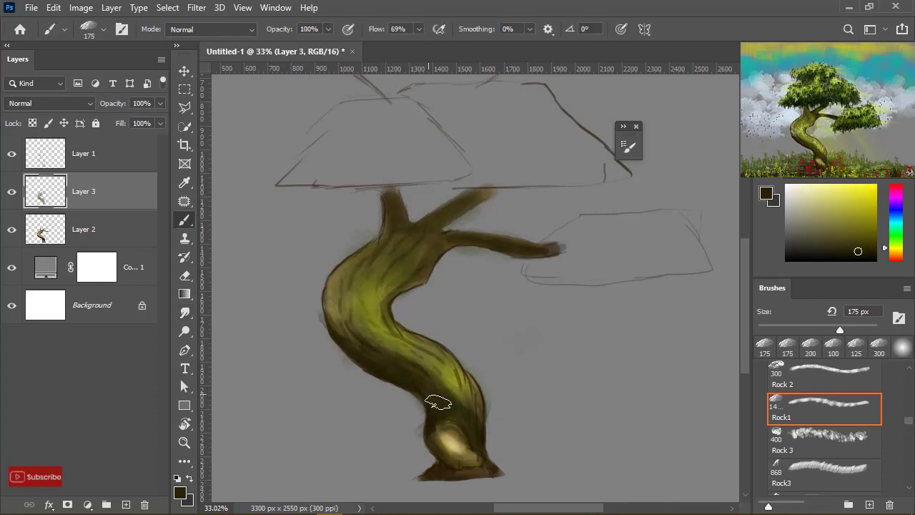
pyautogui.scroll(-2, 441, 394)
pyautogui.scroll(3, 468, 274)
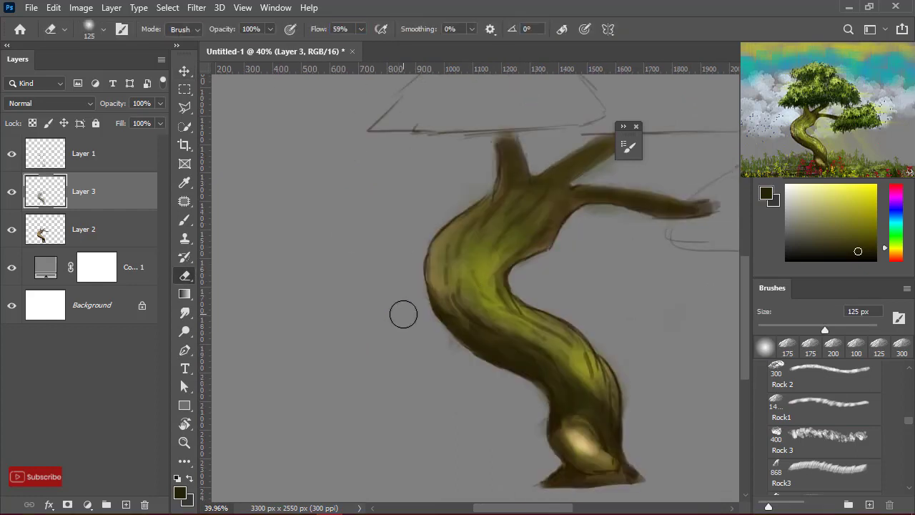
# Shrink the eraser to 60 px while browsing the brush presets
pyautogui.scroll(-2, 403, 314)
pyautogui.scroll(2, 480, 326)
pyautogui.scroll(2, 612, 367)
pyautogui.scroll(2, 541, 302)
pyautogui.press('[')
pyautogui.press('[')
pyautogui.press('[')
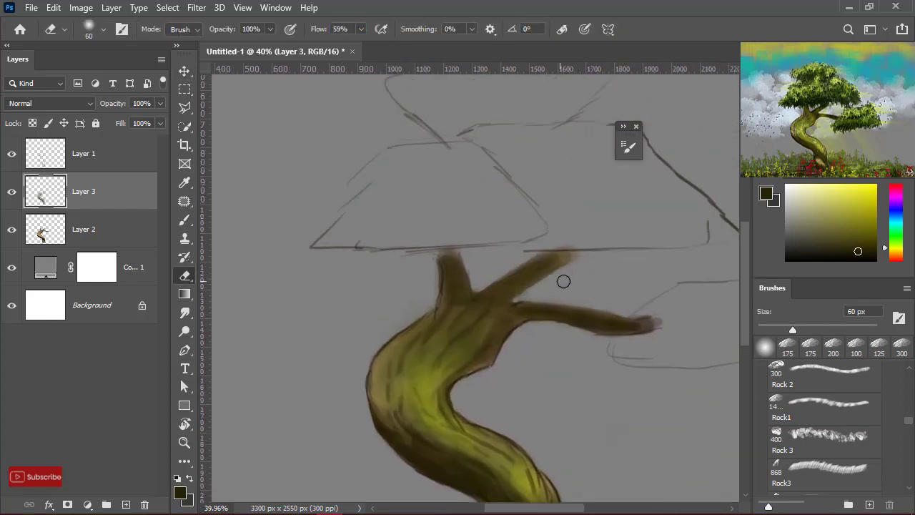
pyautogui.scroll(-2, 563, 281)
pyautogui.scroll(1, 537, 268)
pyautogui.scroll(2, 910, 415)
pyautogui.scroll(2, 910, 415)
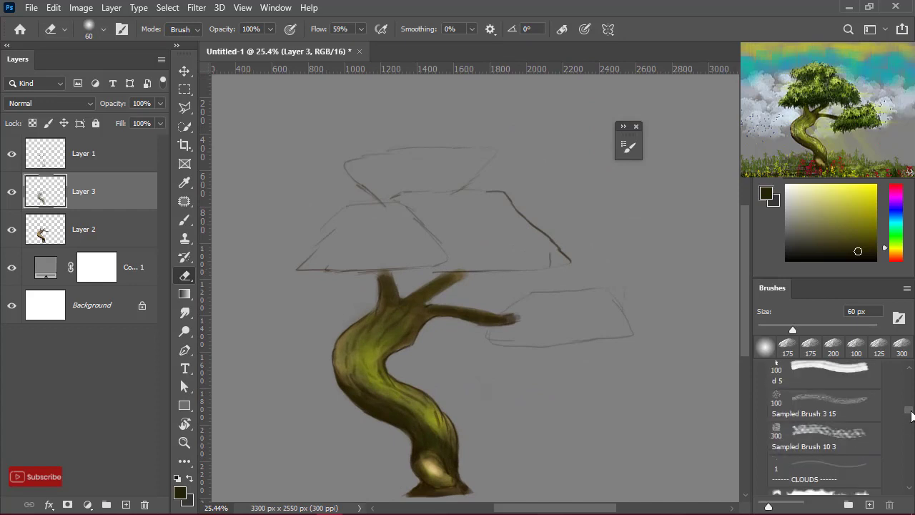
pyautogui.scroll(-3, 886, 413)
pyautogui.scroll(-3, 827, 408)
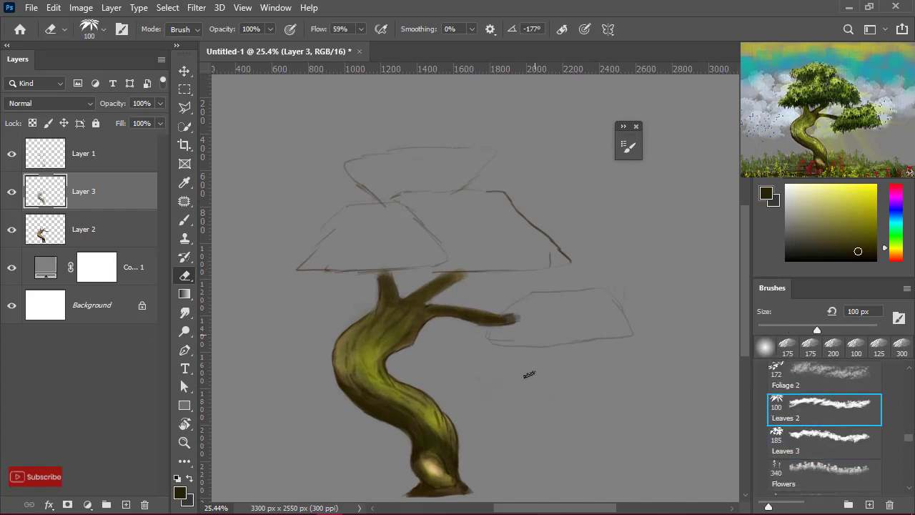
# Select the ErabeulTree leaf brush preset after trying another leaf preset
pyautogui.scroll(-5, 821, 449)
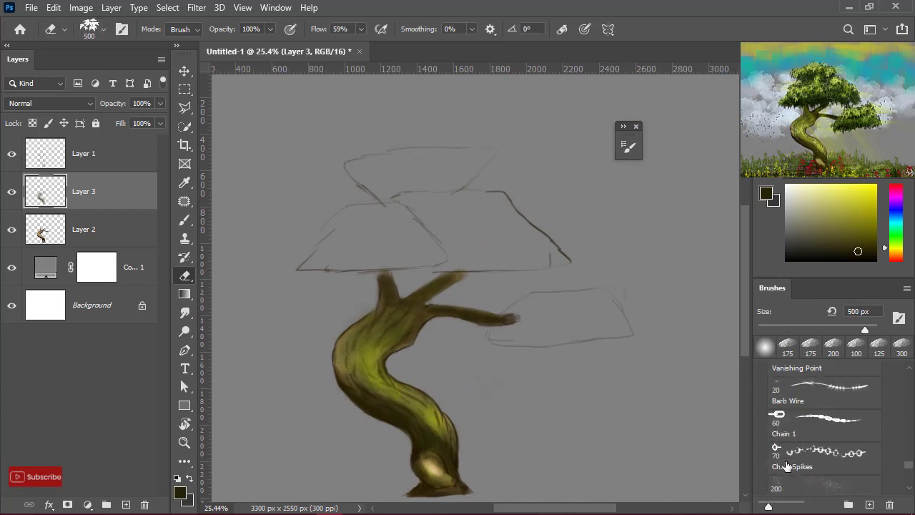
pyautogui.scroll(-10, 786, 464)
pyautogui.click(779, 384)
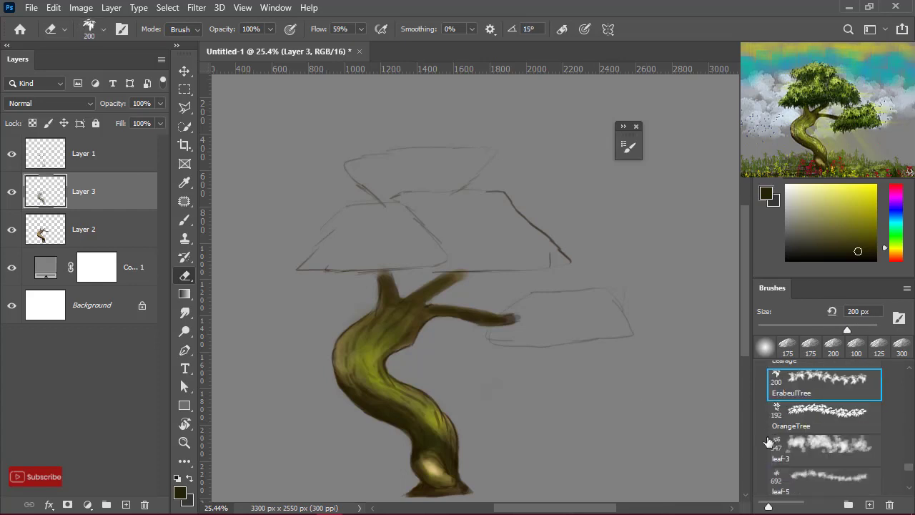
pyautogui.scroll(-5, 787, 451)
pyautogui.click(822, 472)
pyautogui.scroll(-1, 627, 424)
pyautogui.scroll(-3, 802, 460)
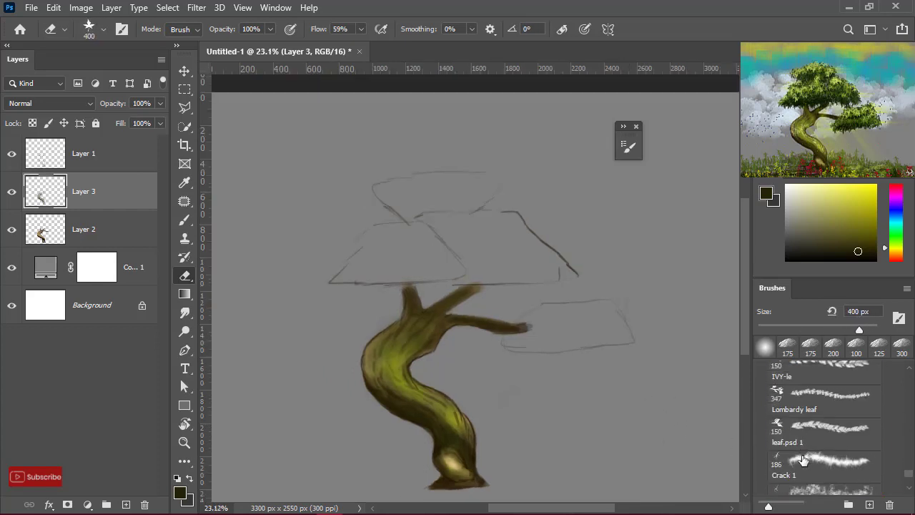
pyautogui.scroll(5, 803, 459)
pyautogui.click(822, 389)
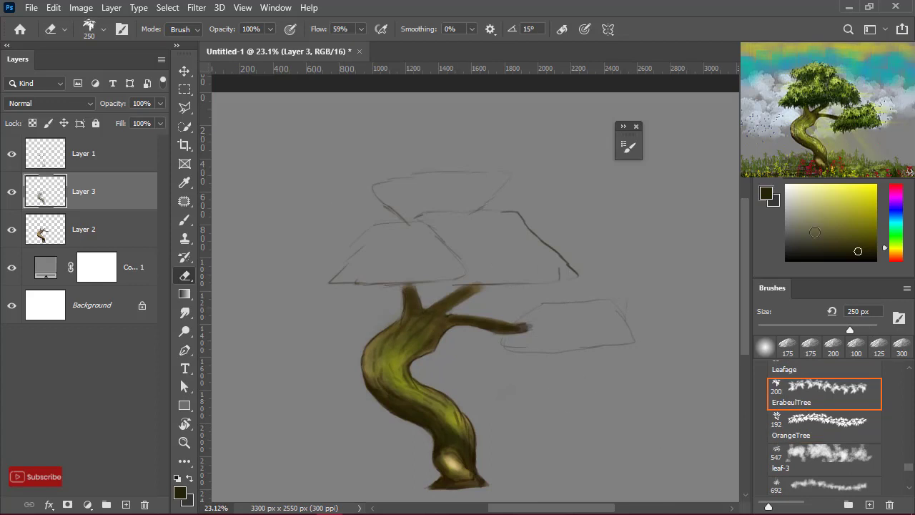
# Set a green paint colour on a new empty Layer 4 with the Brush tool active
pyautogui.click(896, 242)
pyautogui.click(126, 504)
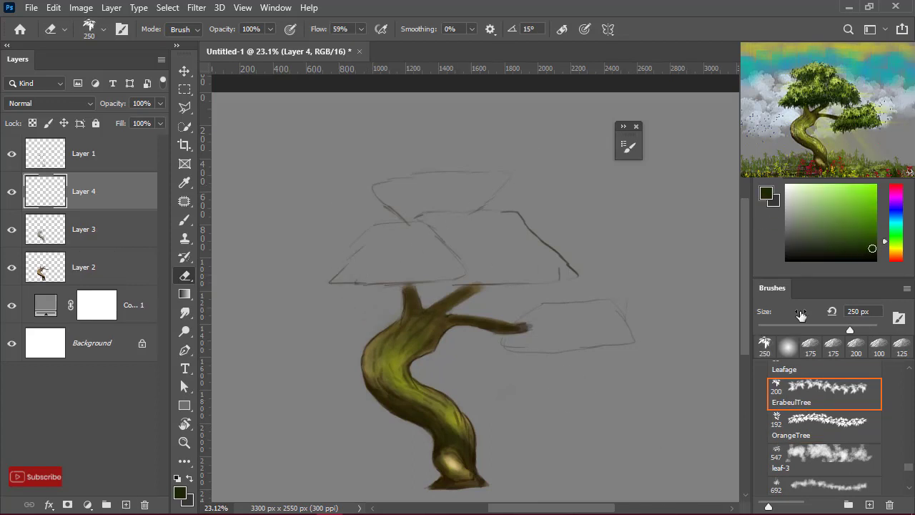
pyautogui.press('b')
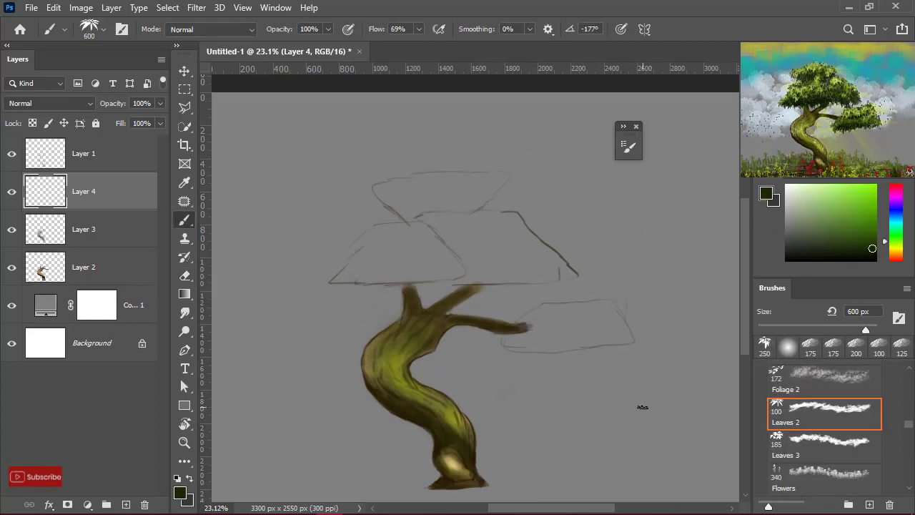
pyautogui.scroll(-10, 817, 457)
pyautogui.scroll(-5, 817, 458)
# Paint a dense dark green crown with the 200 px ErabeulTree brush and bring the layer to the top
pyautogui.click(822, 432)
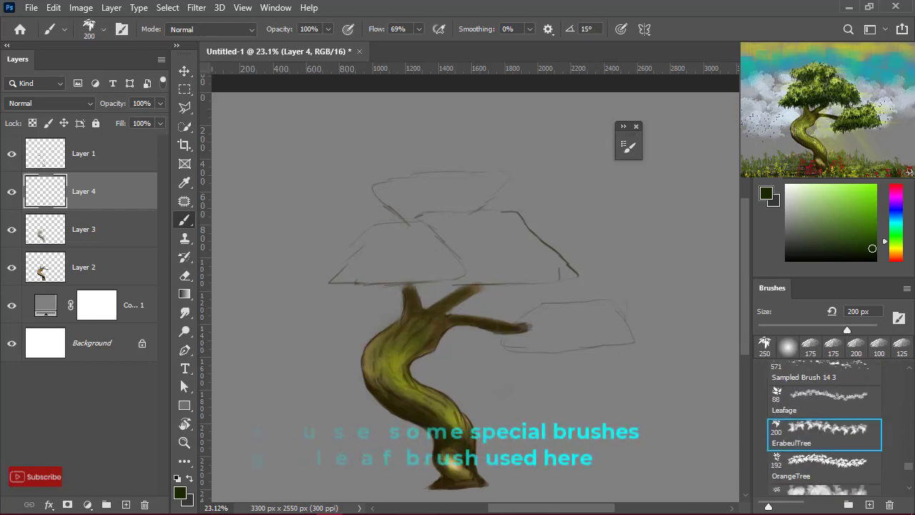
pyautogui.moveTo(332, 281); pyautogui.dragTo(396, 279)
pyautogui.scroll(3, 376, 248)
pyautogui.moveTo(315, 271)
pyautogui.mouseDown()
pyautogui.moveTo(453, 292)
pyautogui.moveTo(361, 228)
pyautogui.moveTo(596, 249)
pyautogui.moveTo(347, 143)
pyautogui.moveTo(527, 147)
pyautogui.moveTo(377, 139)
pyautogui.moveTo(541, 204)
pyautogui.moveTo(612, 275)
pyautogui.moveTo(408, 280)
pyautogui.moveTo(426, 117)
pyautogui.moveTo(535, 245)
pyautogui.moveTo(465, 210)
pyautogui.moveTo(541, 336)
pyautogui.moveTo(563, 351)
pyautogui.moveTo(679, 336)
pyautogui.moveTo(548, 395)
pyautogui.mouseUp()
pyautogui.hotkey('ctrl', ']')
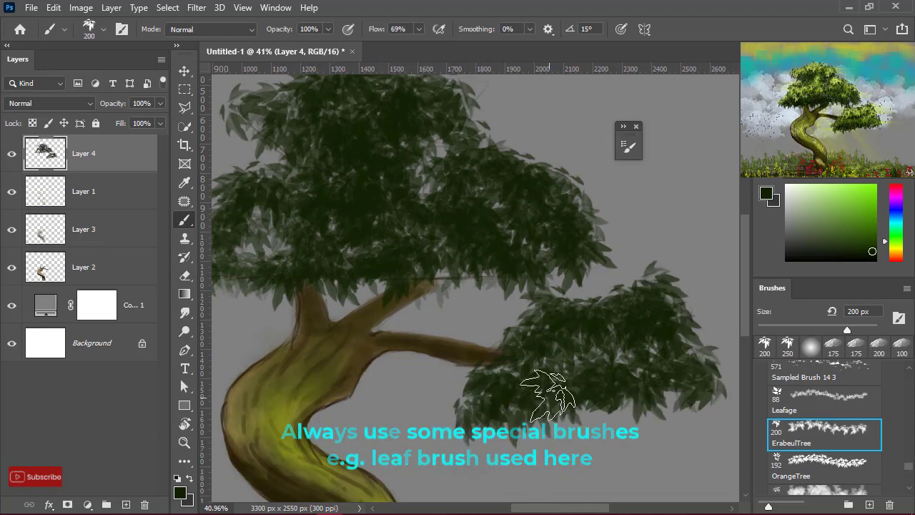
pyautogui.moveTo(487, 244); pyautogui.dragTo(552, 265)
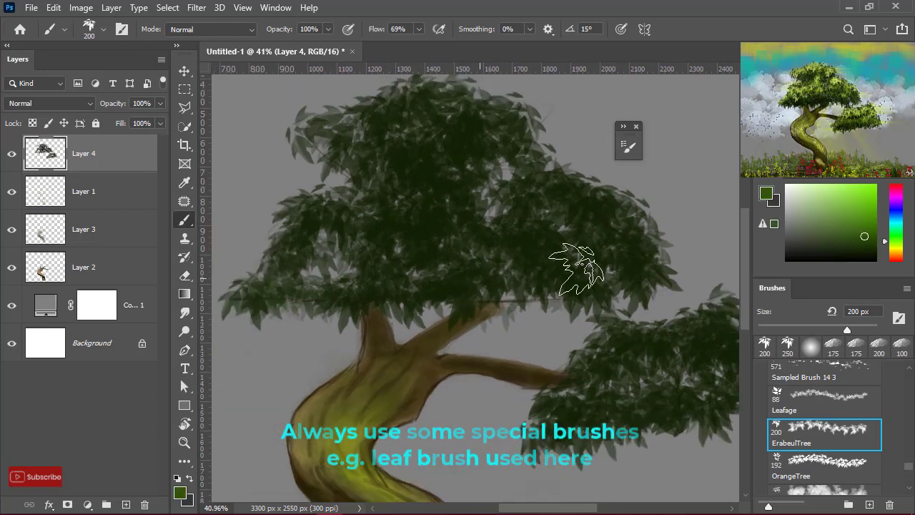
# Paint light yellow-green leaves on the left crown, then cover them with dark green
pyautogui.click(868, 228)
pyautogui.moveTo(357, 291)
pyautogui.mouseDown()
pyautogui.moveTo(348, 276)
pyautogui.moveTo(479, 279)
pyautogui.mouseUp()
pyautogui.keyDown('alt'); pyautogui.click(479, 279); pyautogui.keyUp('alt')
pyautogui.moveTo(315, 258); pyautogui.dragTo(428, 286)
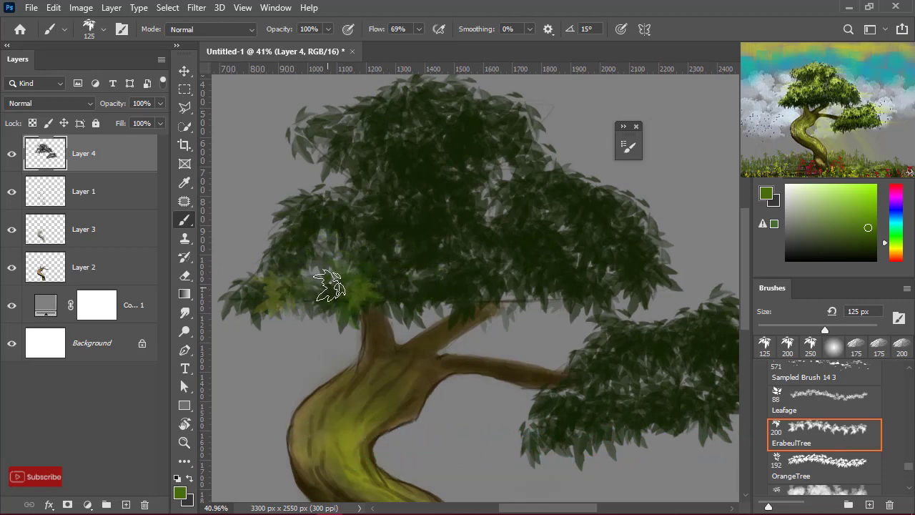
pyautogui.moveTo(327, 272); pyautogui.dragTo(309, 279)
pyautogui.press(']')
pyautogui.press(']')
pyautogui.press(']')
# Shrink the leaf brush to 150 px and paint leaves at the crown's lower left
pyautogui.moveTo(381, 206); pyautogui.dragTo(474, 250)
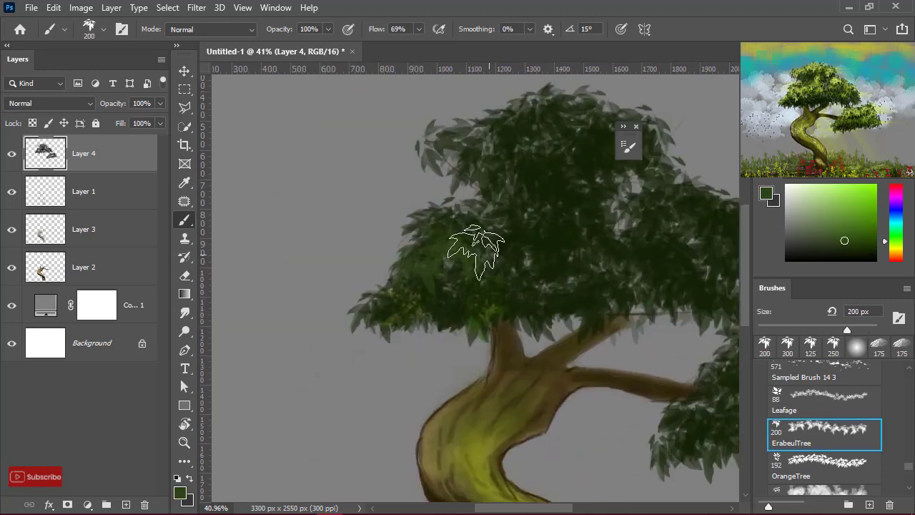
pyautogui.moveTo(511, 153); pyautogui.dragTo(465, 235)
pyautogui.press('[')
pyautogui.press('[')
pyautogui.moveTo(588, 256); pyautogui.dragTo(622, 296)
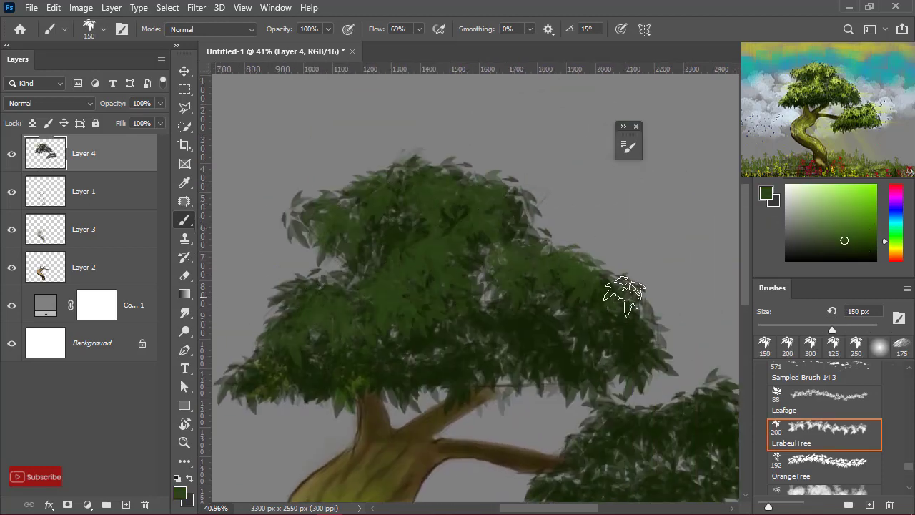
pyautogui.moveTo(360, 381); pyautogui.dragTo(278, 394)
# Fill the side-branch clump with dark leaves, then repaint it in lighter green
pyautogui.moveTo(408, 378); pyautogui.dragTo(336, 289)
pyautogui.moveTo(608, 357); pyautogui.dragTo(486, 446)
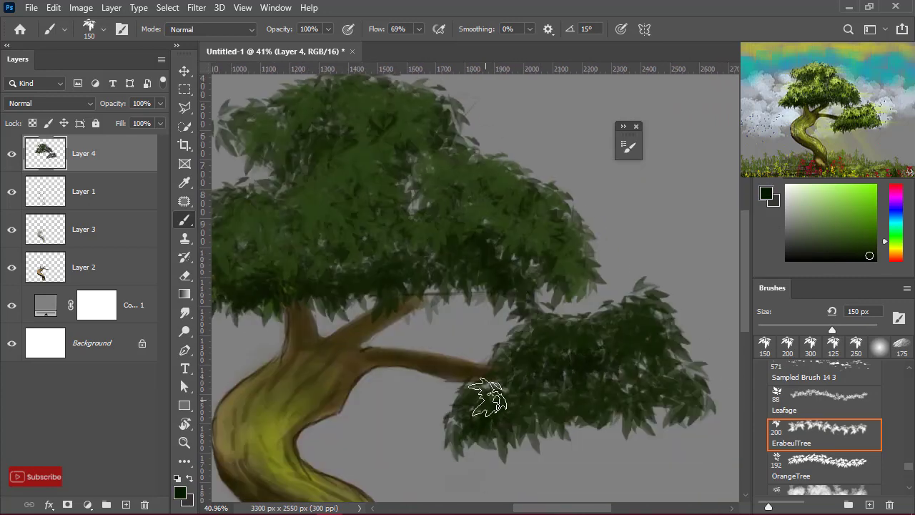
pyautogui.moveTo(501, 400); pyautogui.dragTo(636, 415)
pyautogui.moveTo(417, 280); pyautogui.dragTo(383, 273)
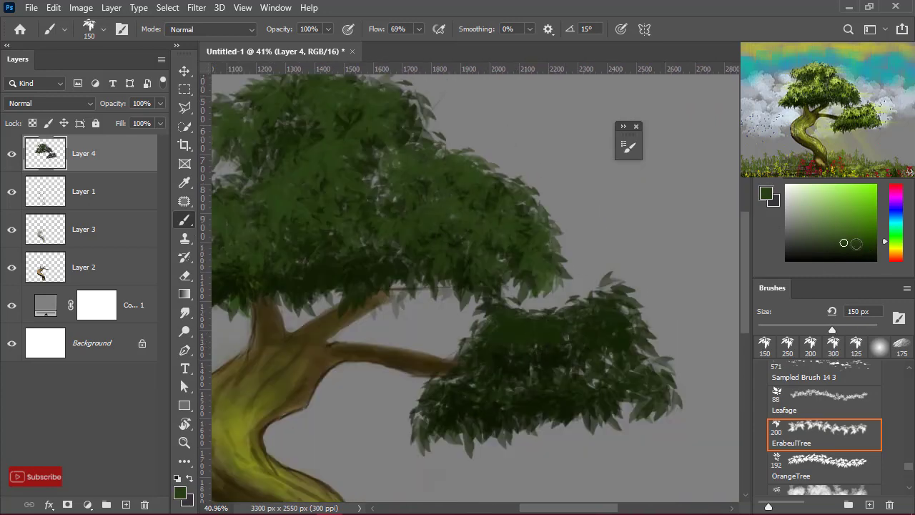
pyautogui.keyDown('alt'); pyautogui.click(529, 336); pyautogui.keyUp('alt')
pyautogui.moveTo(490, 374); pyautogui.dragTo(609, 382)
pyautogui.scroll(-4, 610, 384)
pyautogui.scroll(2, 506, 291)
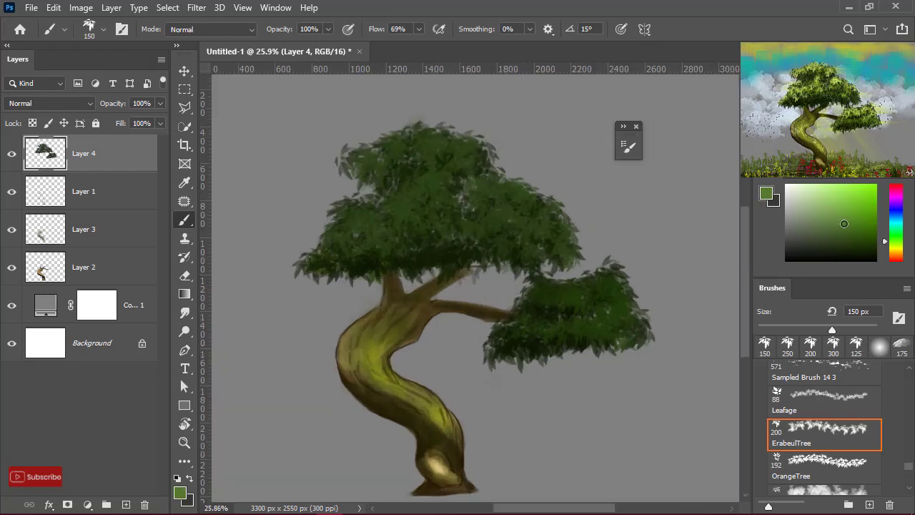
# Paint olive yellow-green leaf highlights across the canopy top and the side clump
pyautogui.click(855, 220)
pyautogui.moveTo(885, 241); pyautogui.dragTo(882, 249)
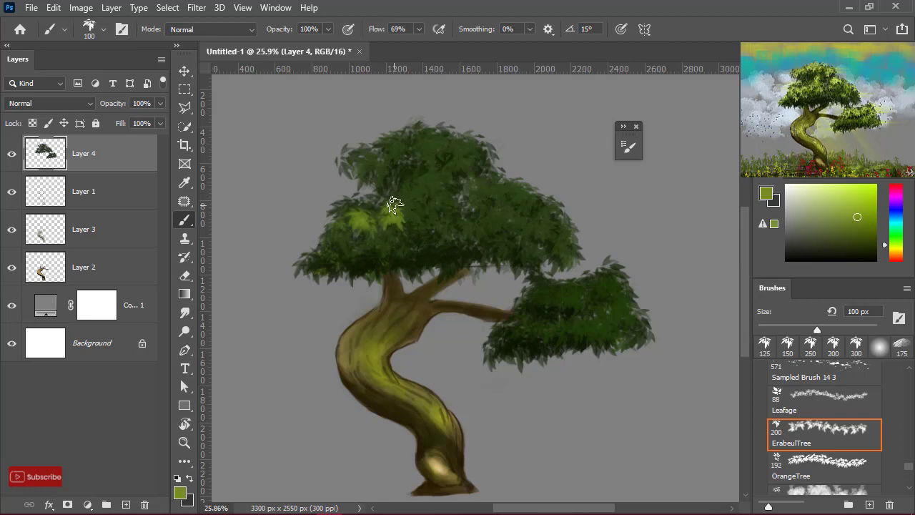
pyautogui.press(']')
pyautogui.moveTo(361, 153); pyautogui.dragTo(469, 155)
pyautogui.moveTo(451, 193); pyautogui.dragTo(438, 215)
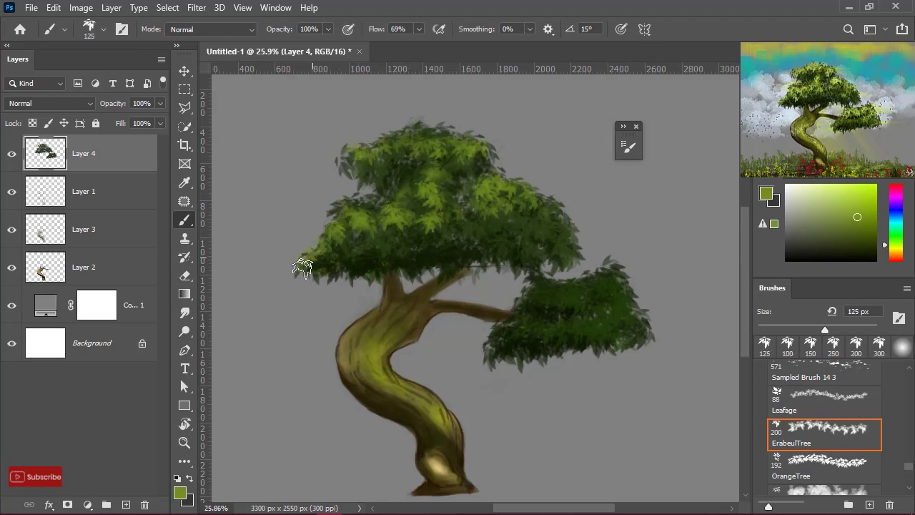
pyautogui.moveTo(524, 323); pyautogui.dragTo(565, 328)
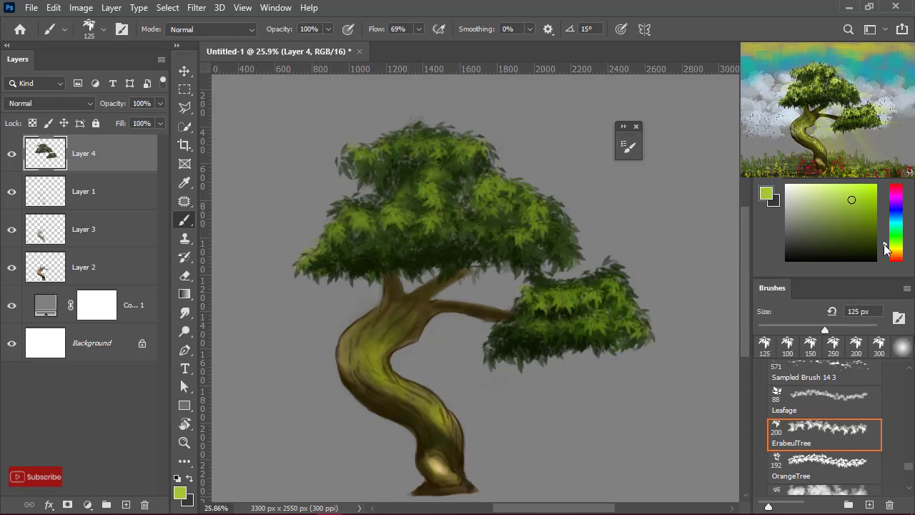
pyautogui.moveTo(414, 200)
pyautogui.mouseDown()
pyautogui.moveTo(523, 235)
pyautogui.moveTo(543, 285)
pyautogui.moveTo(621, 293)
pyautogui.moveTo(429, 132)
pyautogui.mouseUp()
# Sample darker greens from the foliage and make Layer 2 active
pyautogui.scroll(-3, 500, 304)
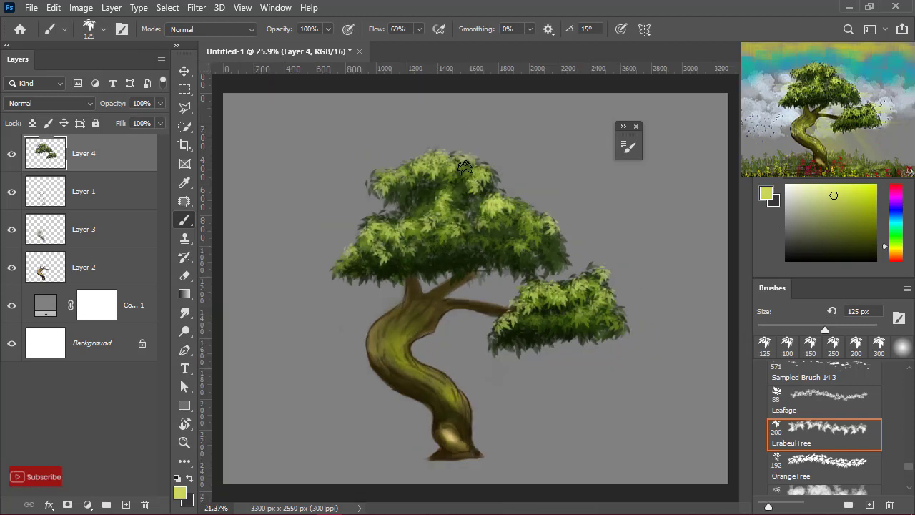
pyautogui.keyDown('alt'); pyautogui.click(505, 308); pyautogui.keyUp('alt')
pyautogui.scroll(2, 483, 313)
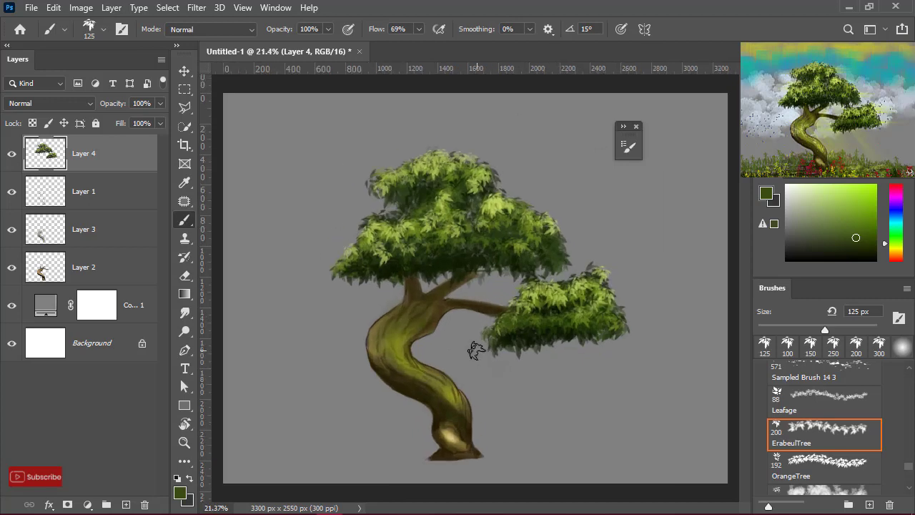
pyautogui.scroll(1, 474, 351)
pyautogui.keyDown('alt'); pyautogui.click(455, 241); pyautogui.keyUp('alt')
pyautogui.keyDown('ctrl'); pyautogui.click(429, 266); pyautogui.keyUp('ctrl')
# Switch to the ORANGETREE_V tree brush and sample a colour from the painting
pyautogui.press('.')
pyautogui.press('.')
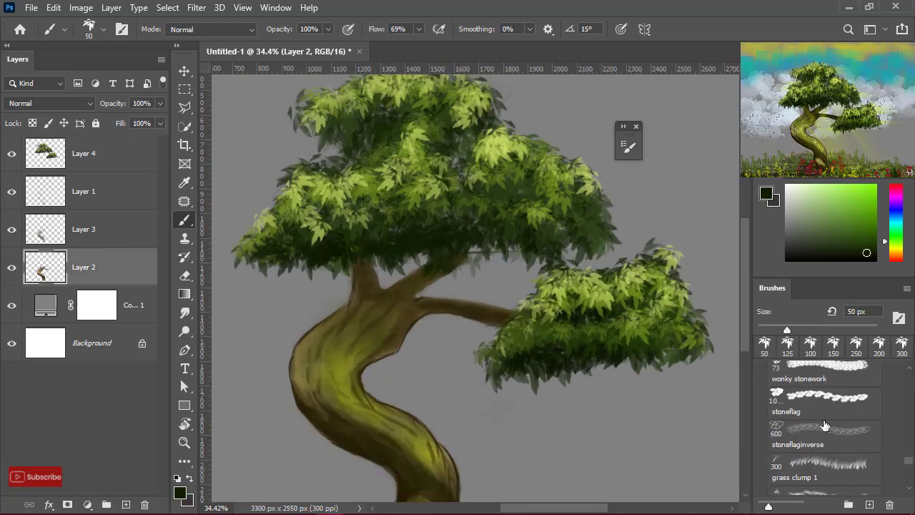
pyautogui.press('.')
pyautogui.keyDown('alt'); pyautogui.click(423, 276); pyautogui.keyUp('alt')
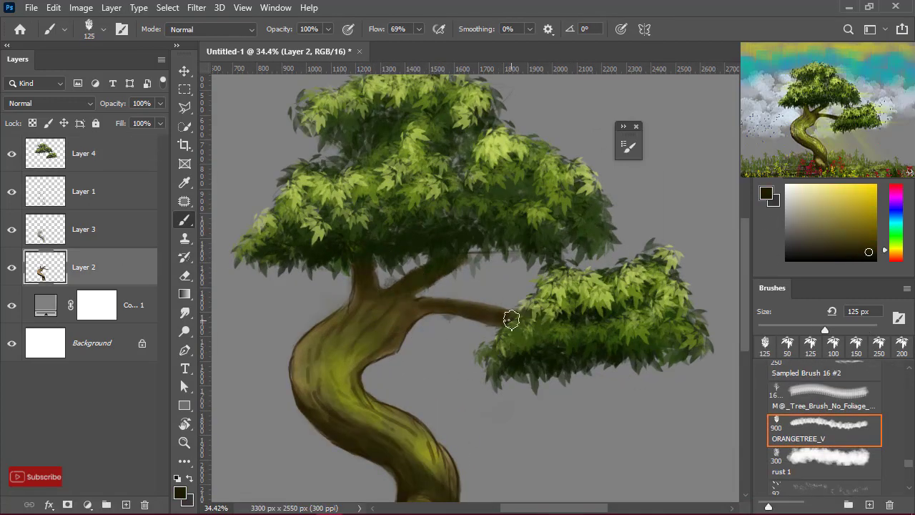
pyautogui.scroll(-3, 411, 312)
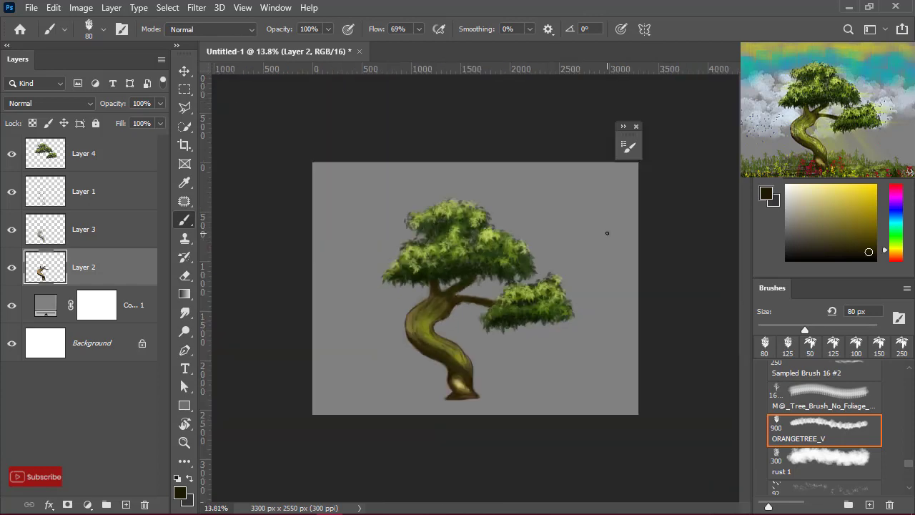
pyautogui.scroll(3, 395, 292)
pyautogui.keyDown('alt'); pyautogui.click(394, 292); pyautogui.keyUp('alt')
# Select the Rock 3 brush preset
pyautogui.scroll(3, 867, 386)
pyautogui.scroll(3, 867, 386)
pyautogui.scroll(3, 857, 400)
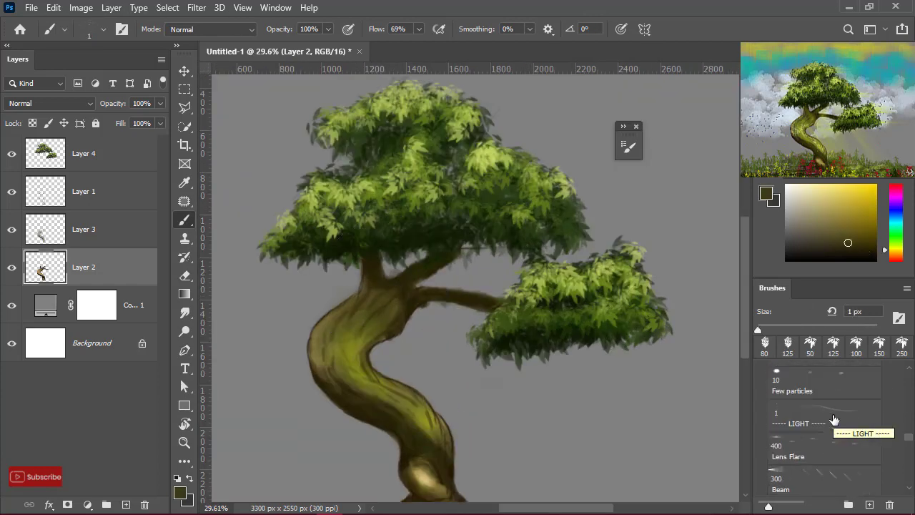
pyautogui.scroll(3, 779, 419)
pyautogui.scroll(3, 822, 419)
pyautogui.scroll(3, 834, 420)
pyautogui.scroll(2, 833, 421)
pyautogui.click(840, 376)
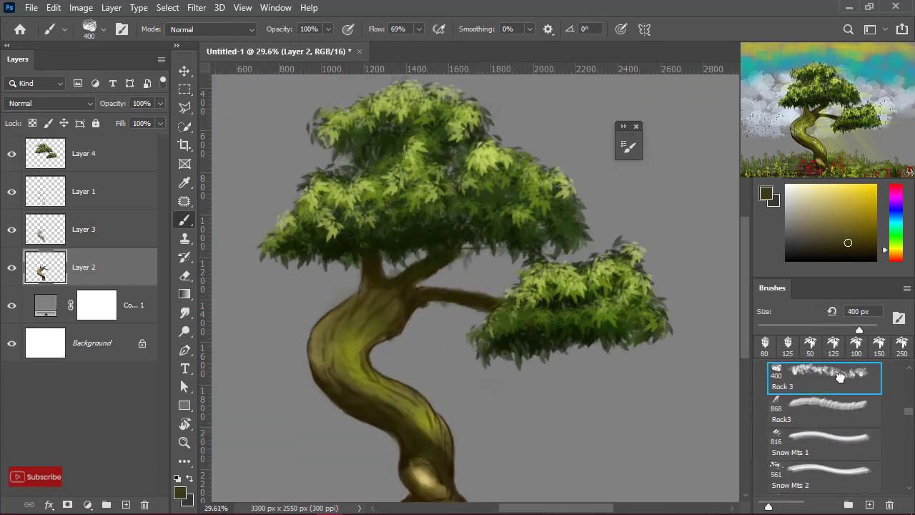
pyautogui.scroll(3, 413, 321)
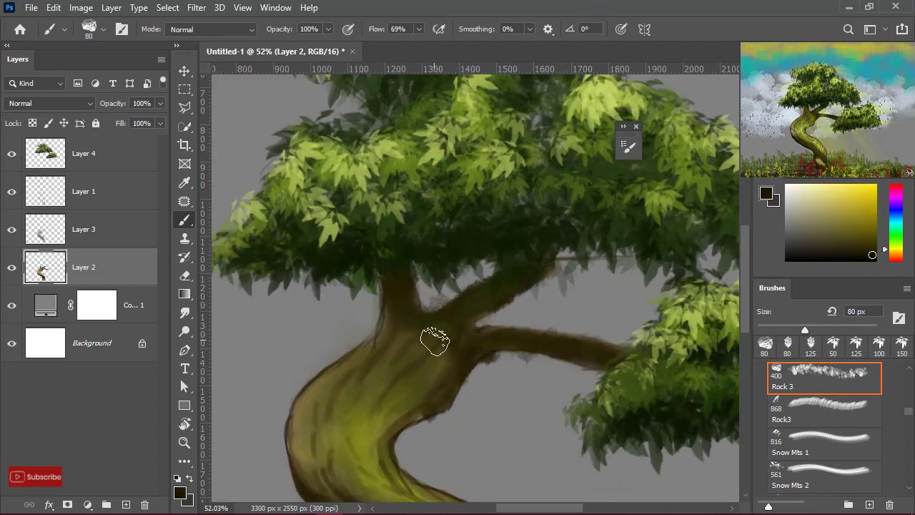
pyautogui.scroll(-2, 674, 215)
# Switch to the Eraser and erase the ragged dark edge under the branch
pyautogui.press('e')
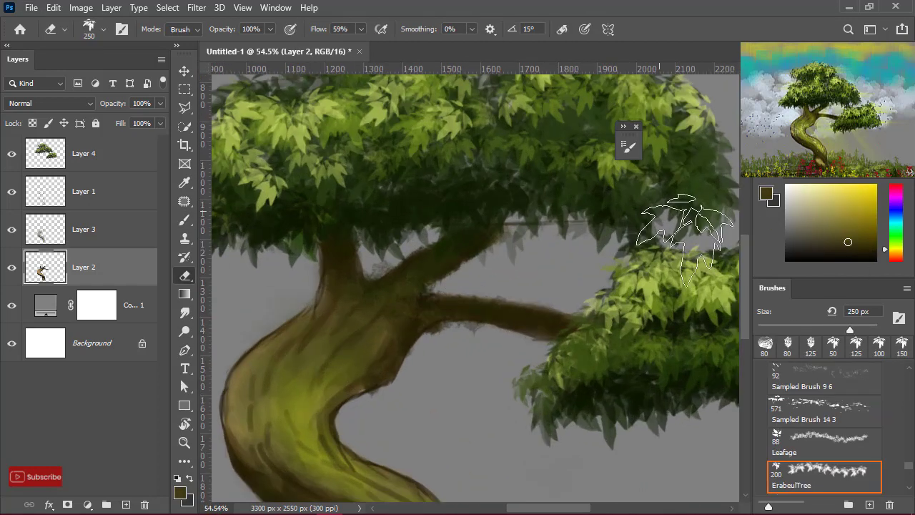
pyautogui.scroll(-3, 909, 445)
pyautogui.scroll(-3, 867, 439)
pyautogui.scroll(-3, 912, 404)
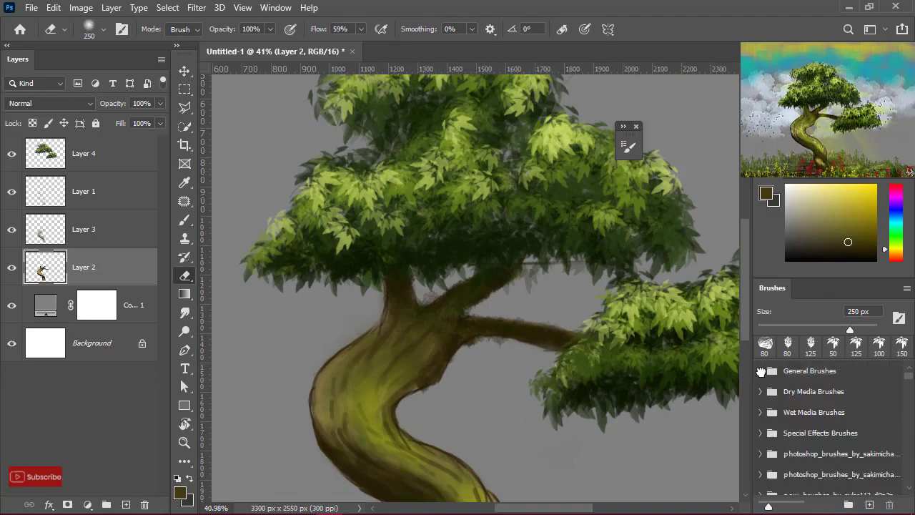
pyautogui.scroll(1, 598, 327)
pyautogui.scroll(3, 449, 312)
pyautogui.moveTo(426, 418); pyautogui.dragTo(542, 353)
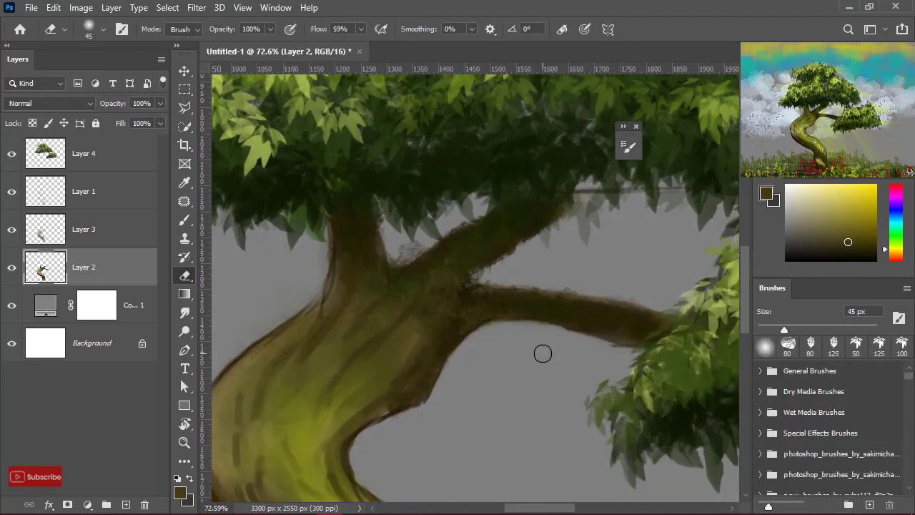
# Switch the eraser to a smaller round tip and move up along the trunk
pyautogui.moveTo(577, 271); pyautogui.dragTo(547, 303)
pyautogui.rightClick(501, 268)
pyautogui.click(173, 243)
pyautogui.press('Return')
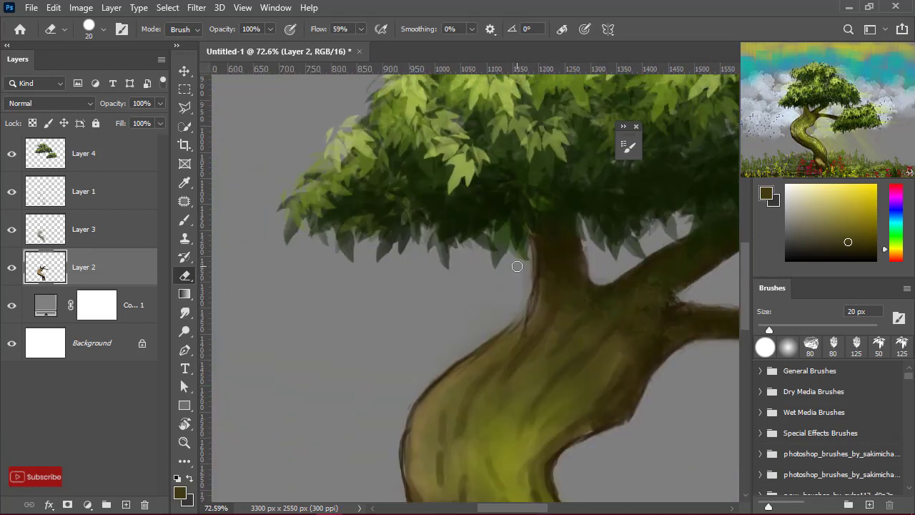
pyautogui.scroll(-2, 510, 290)
pyautogui.hscroll(3, 531, 285)
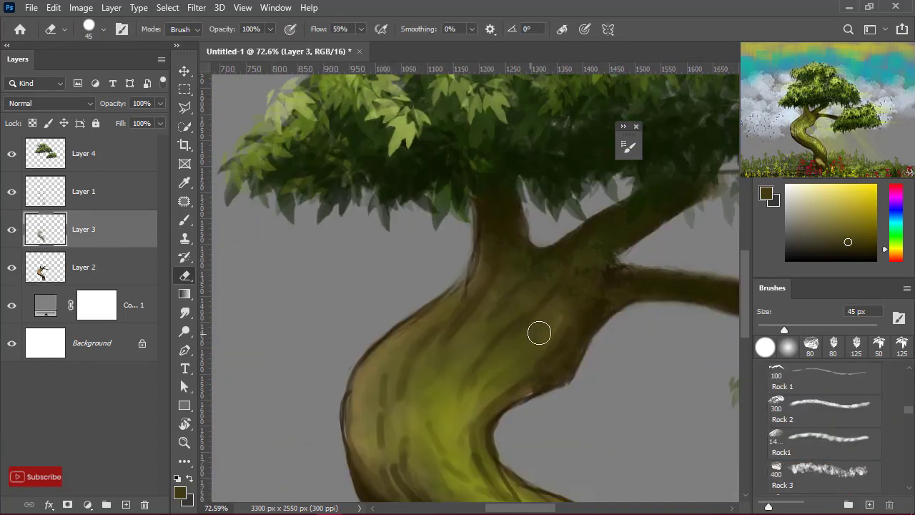
pyautogui.scroll(3, 537, 331)
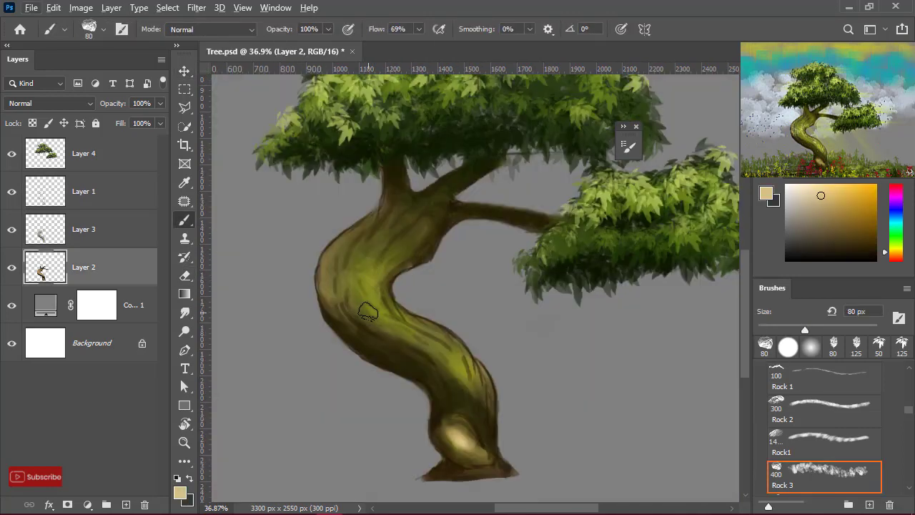
# Choose a new bark-texture colour, then sample olive green from the trunk
pyautogui.keyDown('alt'); pyautogui.click(444, 354); pyautogui.keyUp('alt')
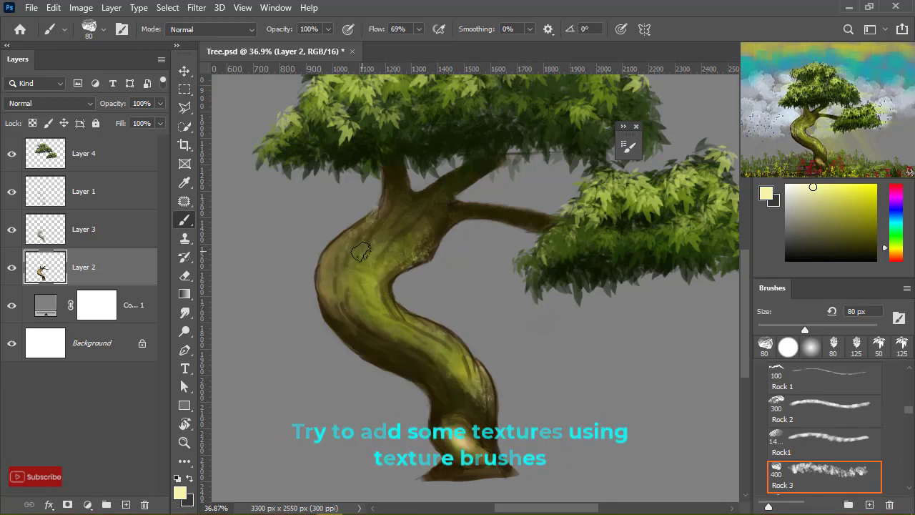
pyautogui.scroll(-2, 411, 285)
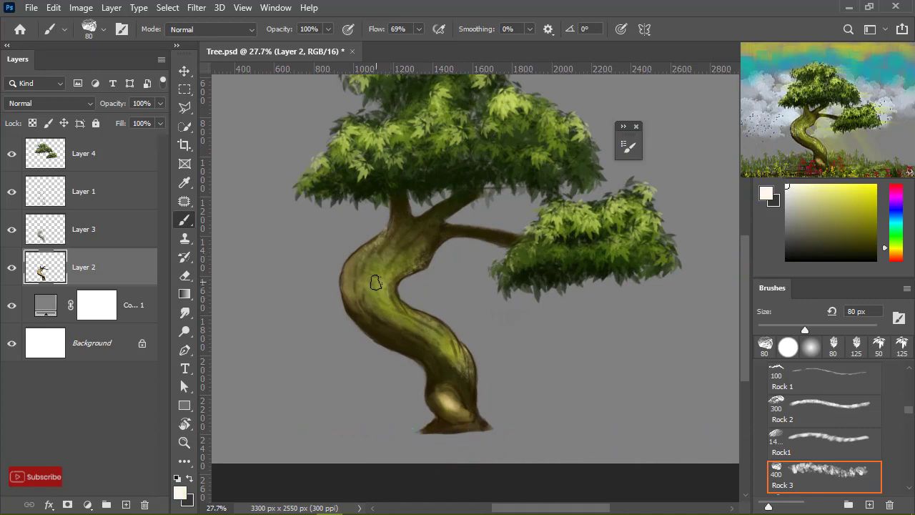
pyautogui.keyDown('alt'); pyautogui.click(405, 244); pyautogui.keyUp('alt')
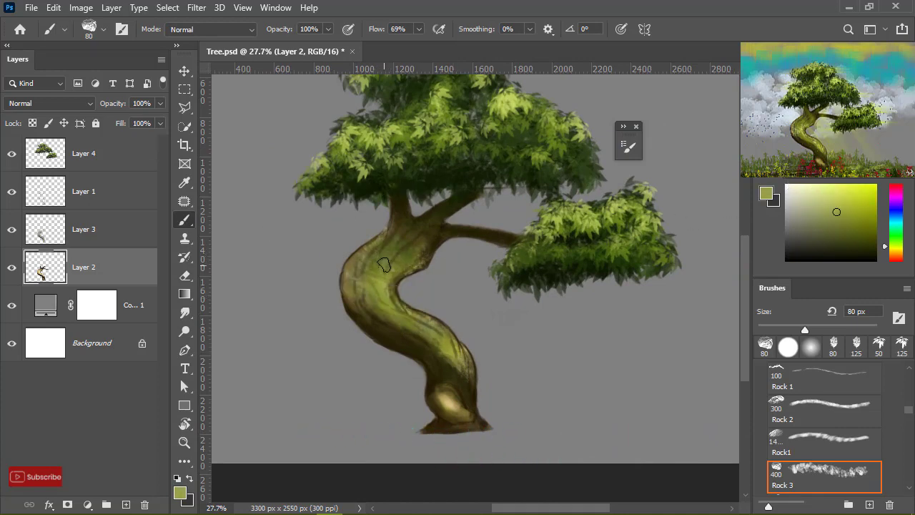
pyautogui.scroll(1, 402, 284)
pyautogui.scroll(-1, 408, 307)
# Sample pale cream, olive and lighter green tones from the trunk for bark texture
pyautogui.hotkey('alt', ']')
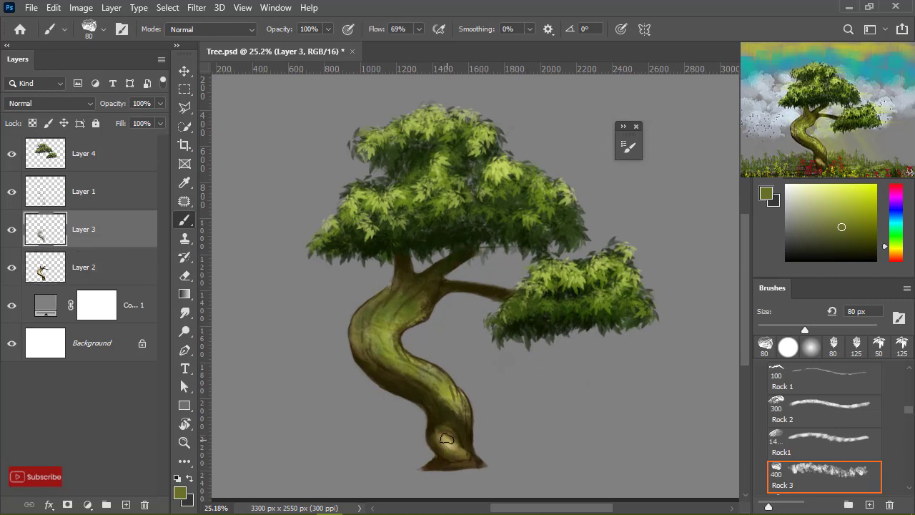
pyautogui.keyDown('alt'); pyautogui.click(391, 320); pyautogui.keyUp('alt')
pyautogui.scroll(-1, 363, 330)
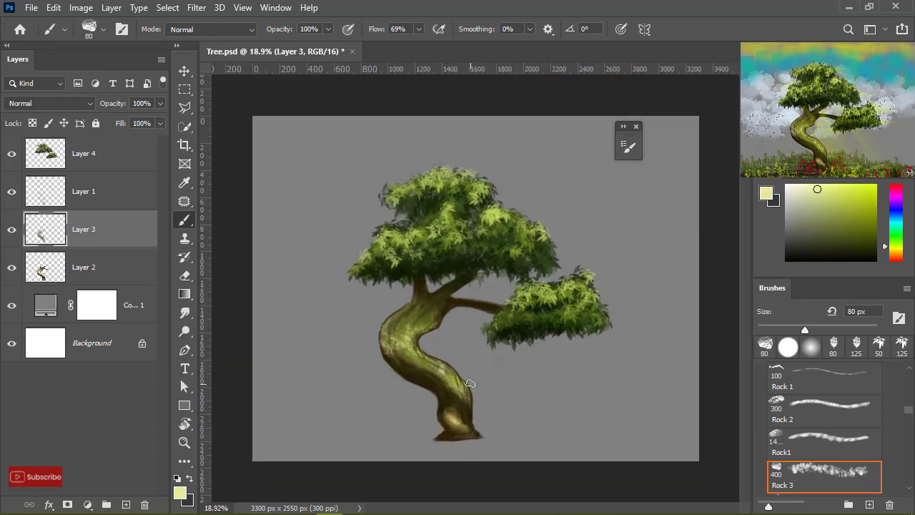
pyautogui.scroll(1, 385, 361)
pyautogui.keyDown('alt'); pyautogui.click(411, 349); pyautogui.keyUp('alt')
pyautogui.scroll(1, 387, 322)
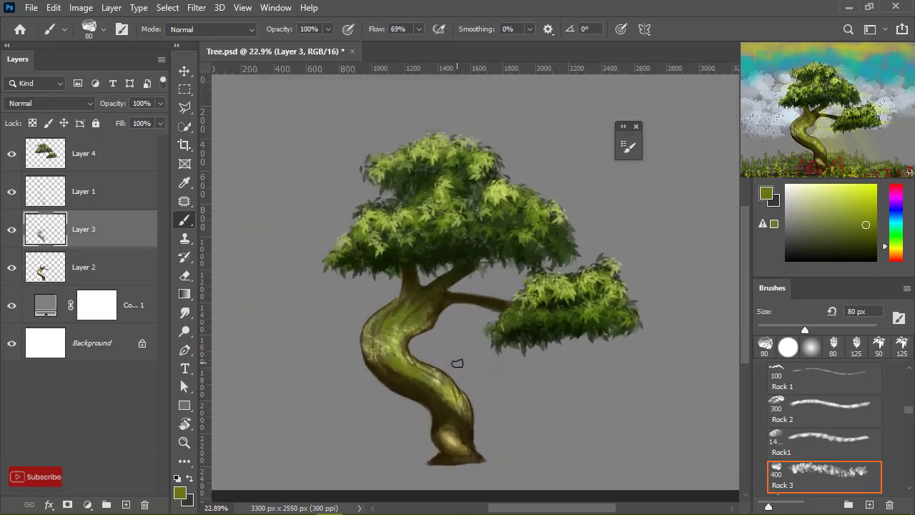
pyautogui.scroll(1, 457, 364)
pyautogui.keyDown('alt'); pyautogui.click(396, 385); pyautogui.keyUp('alt')
pyautogui.scroll(1, 452, 444)
pyautogui.scroll(1, 511, 456)
# Dab a textured stroke on the trunk, toggling between the Brush and Eraser tools
pyautogui.press('v')
pyautogui.press('b')
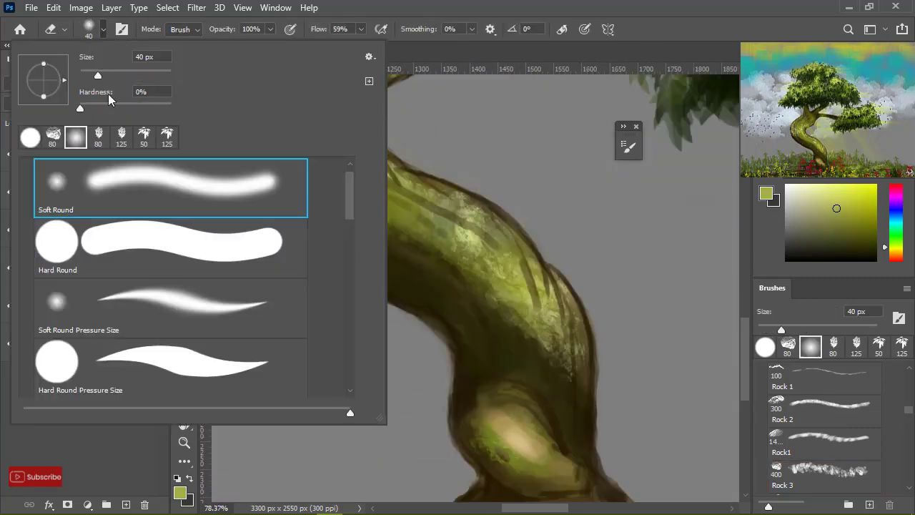
pyautogui.moveTo(429, 357)
pyautogui.mouseDown()
pyautogui.moveTo(486, 376)
pyautogui.moveTo(434, 327)
pyautogui.mouseUp()
pyautogui.hotkey('alt', ']')
pyautogui.press('e')
pyautogui.hotkey('alt', '[')
pyautogui.press('b')
# Erase part of the trunk-base patch, smooth it over, and switch to Layer 2
pyautogui.keyDown('alt'); pyautogui.click(460, 347); pyautogui.keyUp('alt')
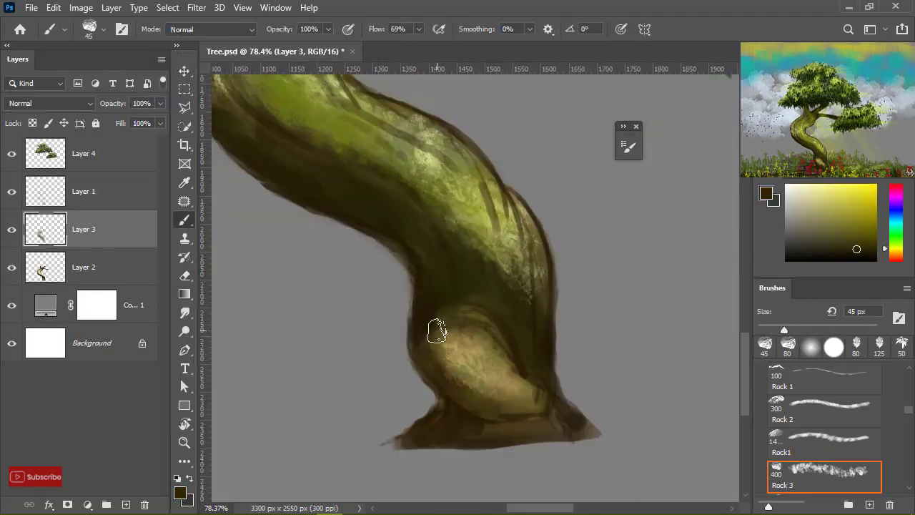
pyautogui.keyDown('alt'); pyautogui.click(550, 314); pyautogui.keyUp('alt')
pyautogui.moveTo(403, 257); pyautogui.dragTo(449, 307)
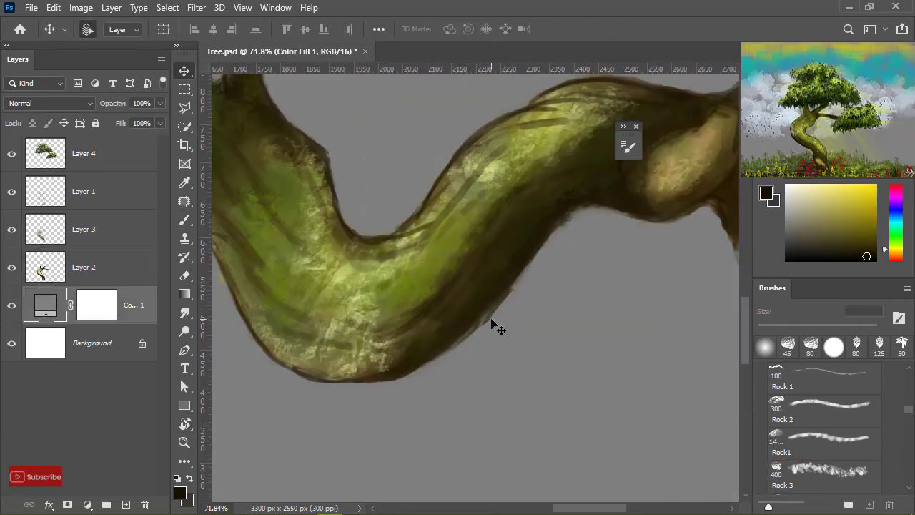
pyautogui.hotkey('alt', '[')
pyautogui.hotkey('alt', '[')
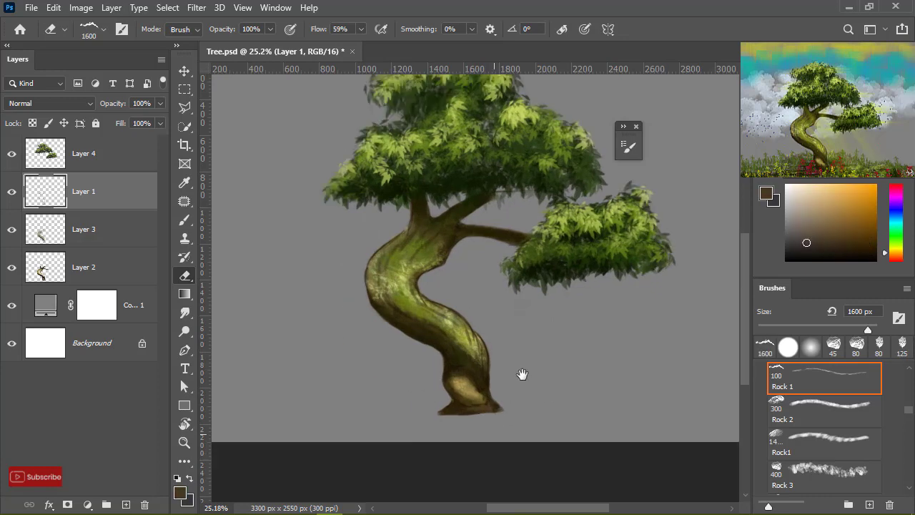
# Try Rock brush strokes at the trunk base, undo them, and move the layer below the tree
pyautogui.press('b')
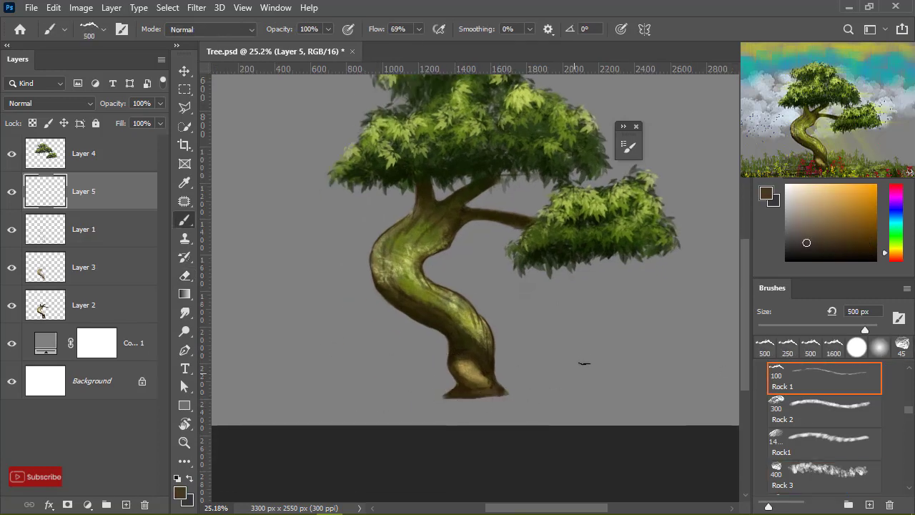
pyautogui.press('.')
pyautogui.press('.')
pyautogui.moveTo(443, 404)
pyautogui.mouseDown()
pyautogui.moveTo(501, 389)
pyautogui.moveTo(594, 399)
pyautogui.mouseUp()
pyautogui.press('.')
pyautogui.hotkey('ctrl', 'z')
pyautogui.hotkey('ctrl', '[')
pyautogui.hotkey('ctrl', '[')
pyautogui.hotkey('ctrl', '[')
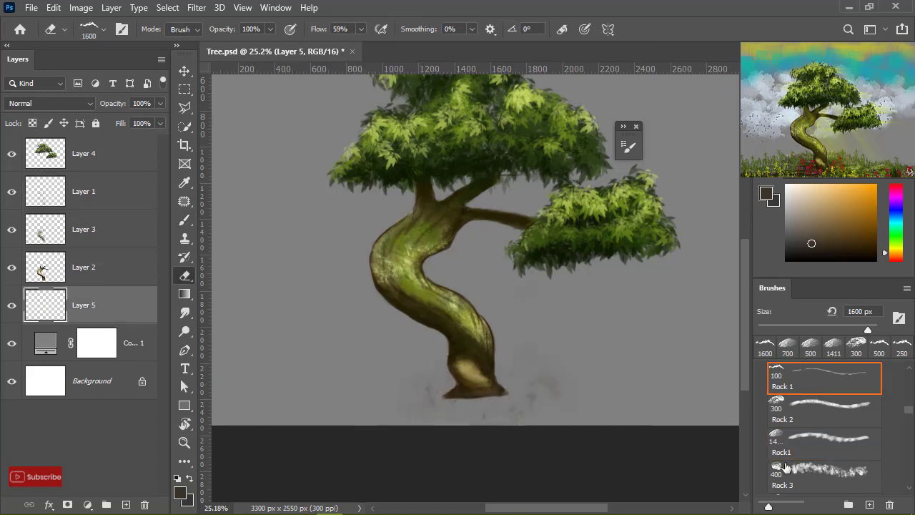
# Paint a dark green ground stroke near the trunk and pick a darker grass green
pyautogui.moveTo(501, 377); pyautogui.dragTo(419, 378)
pyautogui.scroll(-1, 419, 377)
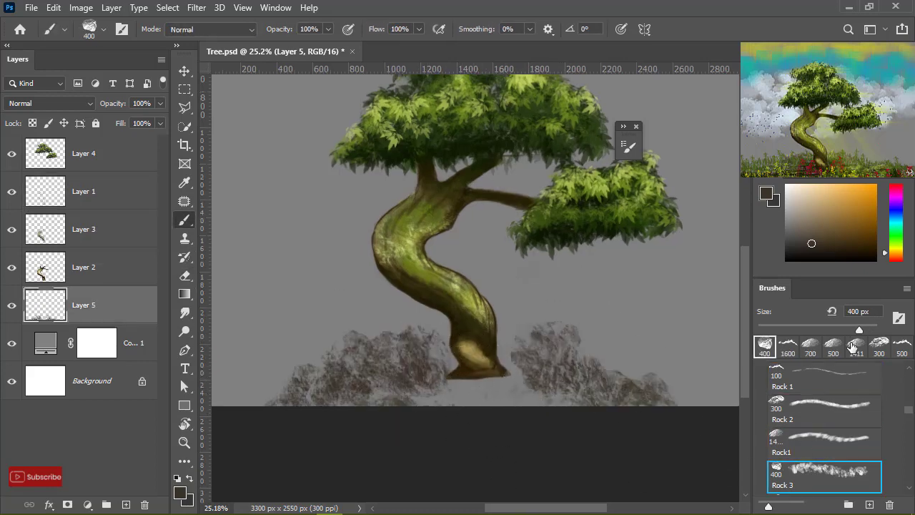
pyautogui.scroll(-3, 808, 435)
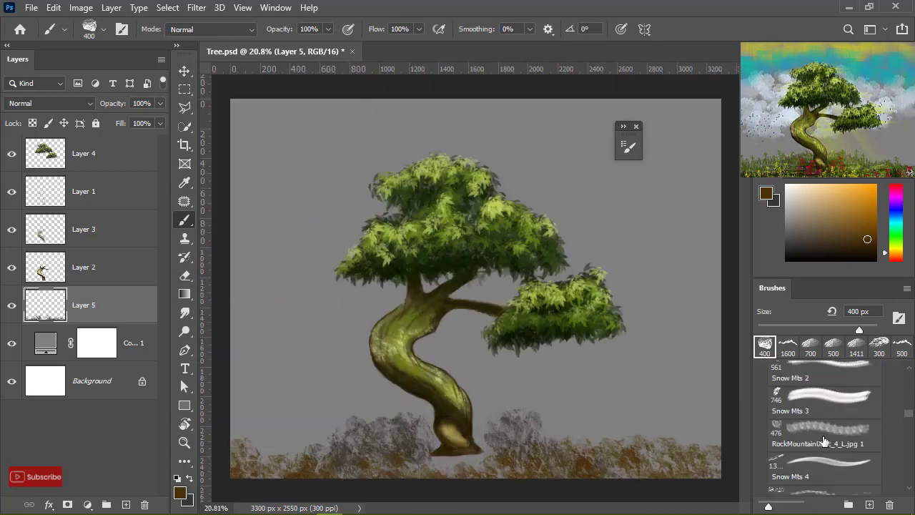
pyautogui.moveTo(371, 459)
pyautogui.mouseDown()
pyautogui.moveTo(457, 461)
pyautogui.moveTo(268, 469)
pyautogui.moveTo(487, 444)
pyautogui.moveTo(497, 469)
pyautogui.mouseUp()
pyautogui.click(859, 238)
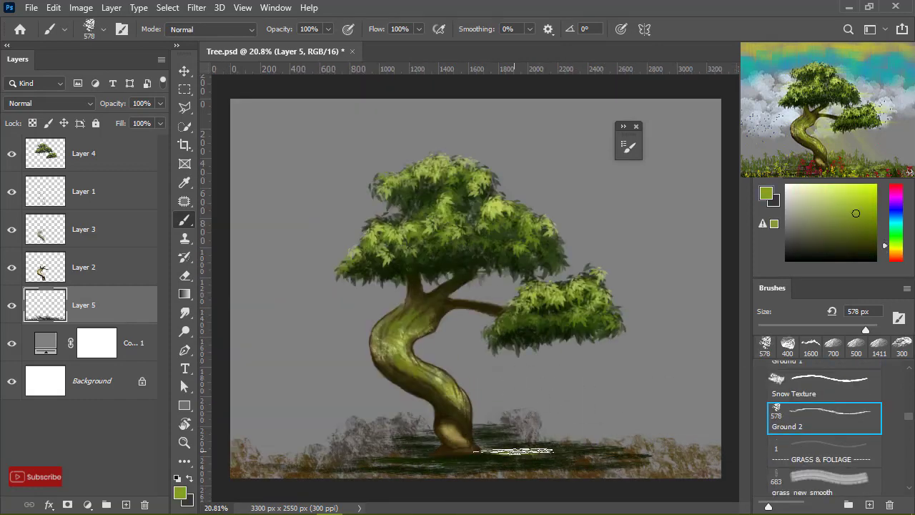
# Paint dark grass at the bottom right with the grass_new_smooth and ArcaneTrails brushes
pyautogui.scroll(-2, 908, 423)
pyautogui.click(822, 414)
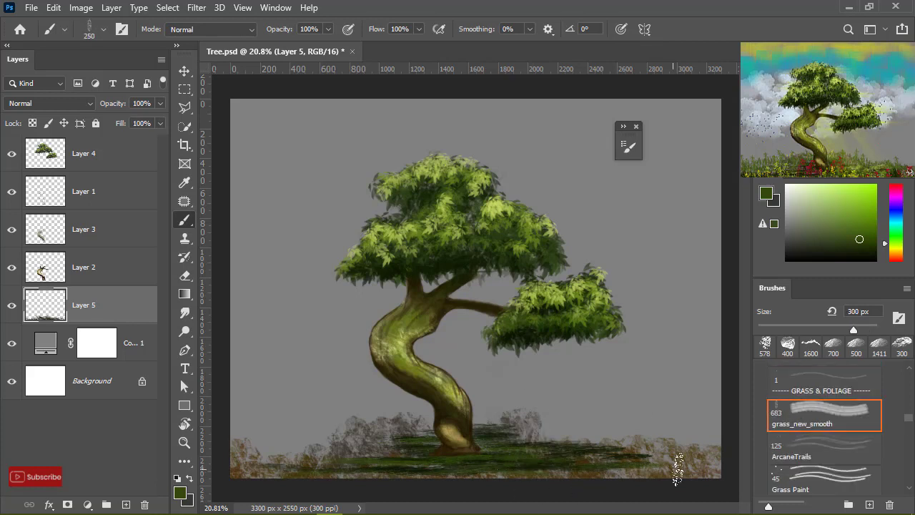
pyautogui.moveTo(654, 463); pyautogui.dragTo(675, 465)
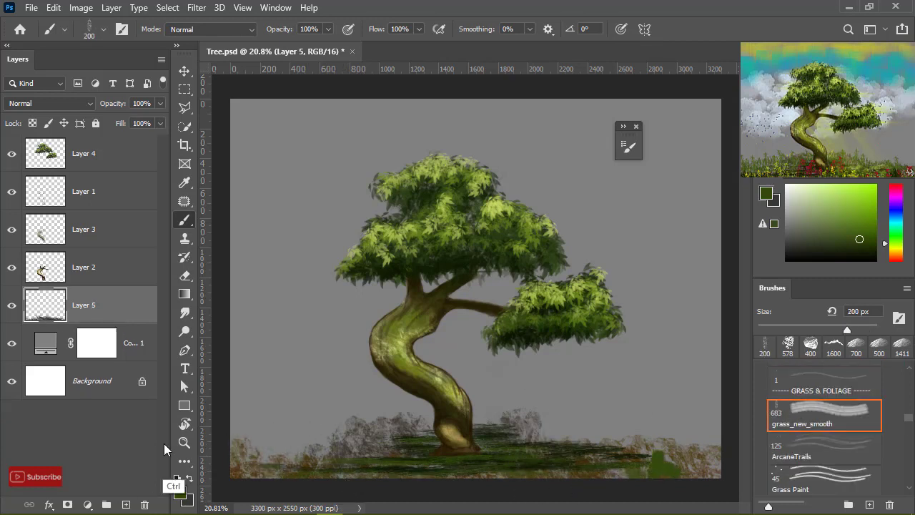
pyautogui.click(840, 439)
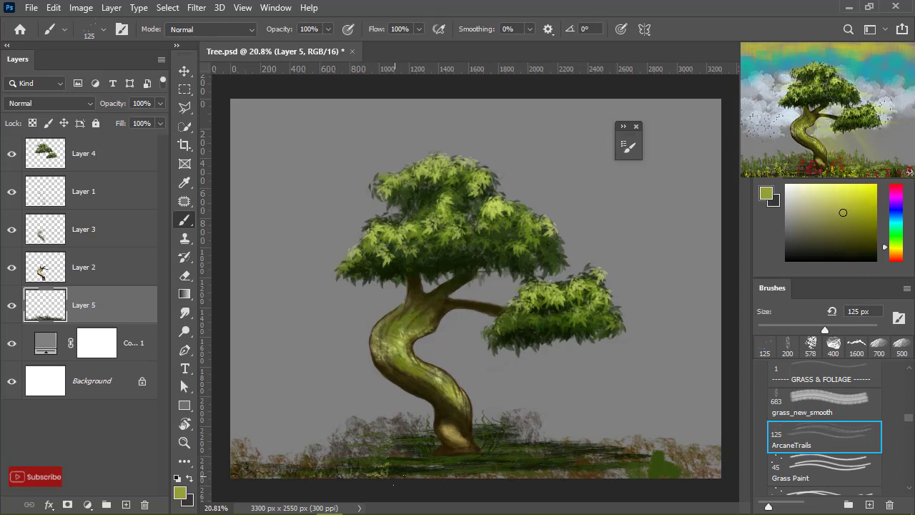
pyautogui.moveTo(679, 465); pyautogui.dragTo(718, 468)
# Paint small grass blades along the bottom in varied dark greens
pyautogui.keyDown('alt'); pyautogui.click(554, 295); pyautogui.keyUp('alt')
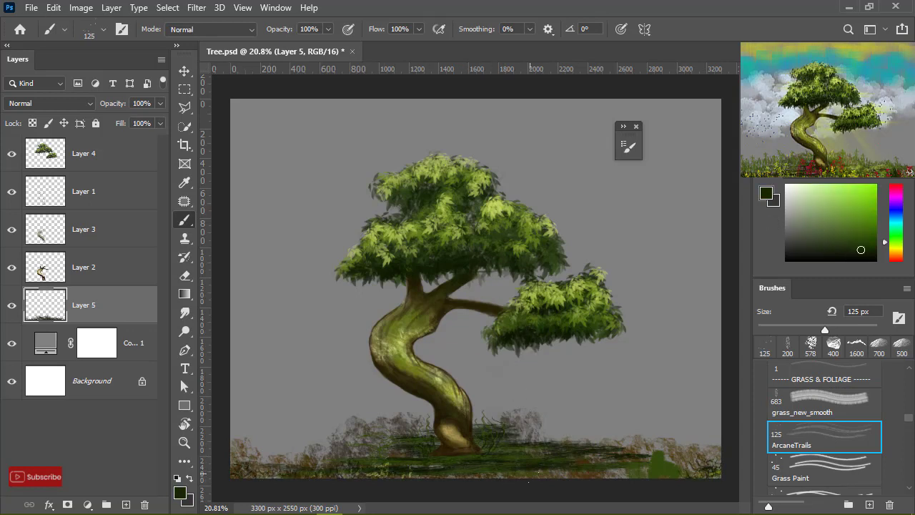
pyautogui.keyDown('alt'); pyautogui.click(590, 474); pyautogui.keyUp('alt')
pyautogui.moveTo(594, 475); pyautogui.dragTo(575, 473)
pyautogui.moveTo(519, 473); pyautogui.dragTo(478, 474)
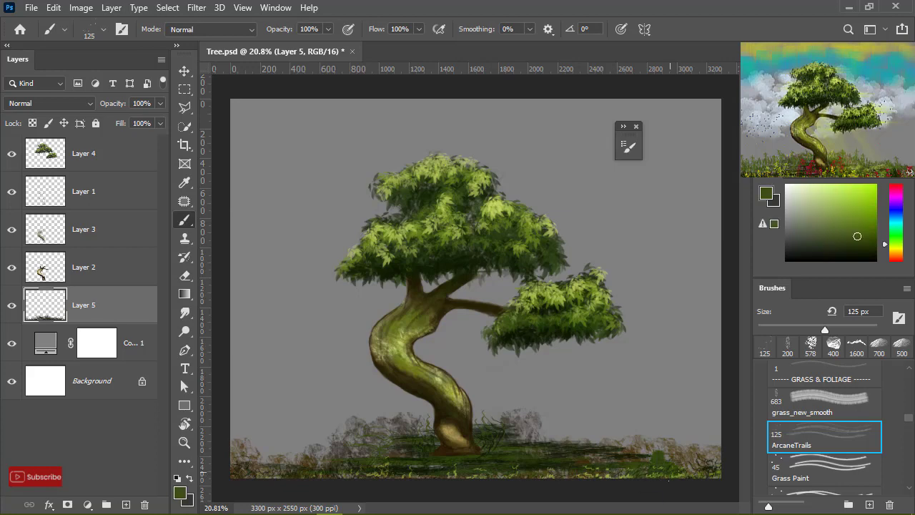
pyautogui.keyDown('alt'); pyautogui.click(658, 468); pyautogui.keyUp('alt')
# Switch to the thin Grass Paint brush and add empty Layer 6 above Layer 1
pyautogui.scroll(-2, 516, 435)
pyautogui.scroll(1, 619, 378)
pyautogui.press('.')
pyautogui.scroll(3, 463, 429)
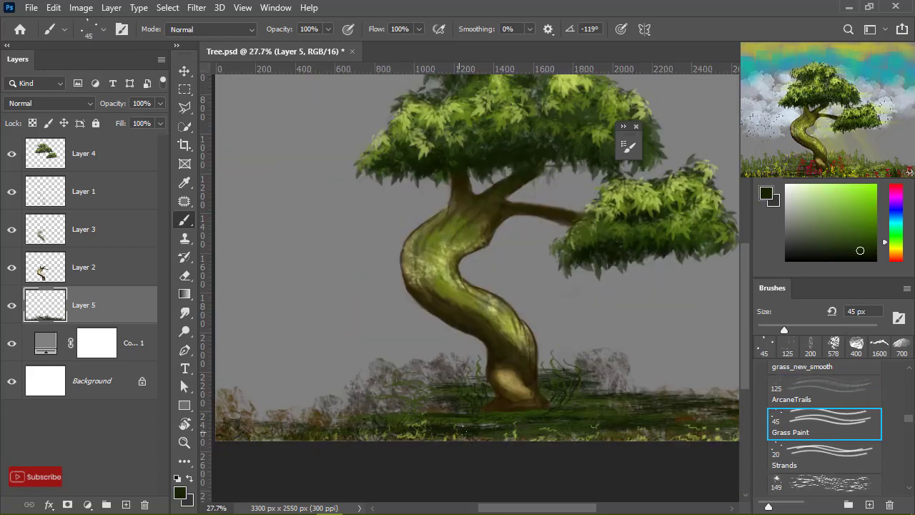
pyautogui.click(93, 194)
pyautogui.hotkey('ctrl', 'shift', 'alt', 'n')
pyautogui.keyDown('alt'); pyautogui.click(516, 435); pyautogui.keyUp('alt')
# Repaint the bottom grass darker with the Pelt 1 brush in sampled olive green
pyautogui.keyDown('alt'); pyautogui.scroll(-2, 264, 465); pyautogui.keyUp('alt')
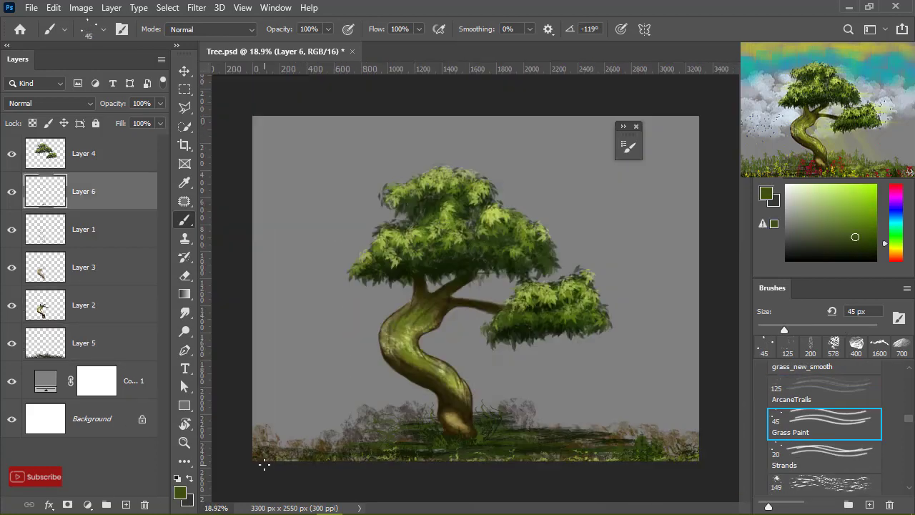
pyautogui.keyDown('alt'); pyautogui.scroll(2, 265, 464); pyautogui.keyUp('alt')
pyautogui.moveTo(583, 453); pyautogui.dragTo(448, 420)
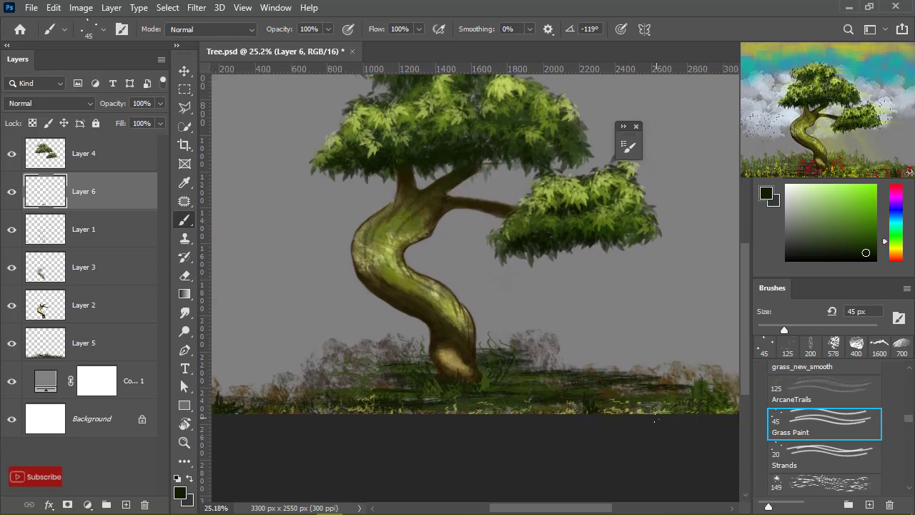
pyautogui.keyDown('alt'); pyautogui.click(448, 414); pyautogui.keyUp('alt')
pyautogui.keyDown('alt'); pyautogui.scroll(-1, 627, 442); pyautogui.keyUp('alt')
pyautogui.press('.')
pyautogui.press('.')
pyautogui.press('.')
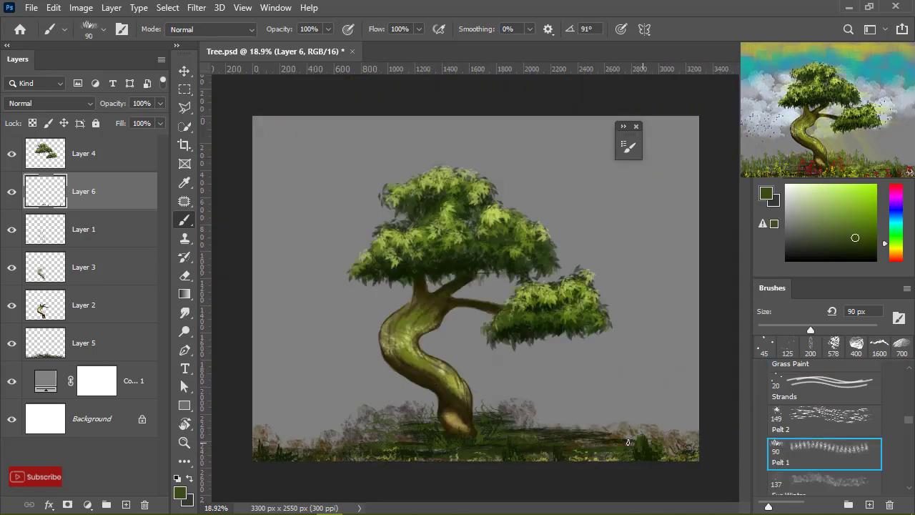
pyautogui.moveTo(272, 436); pyautogui.dragTo(686, 433)
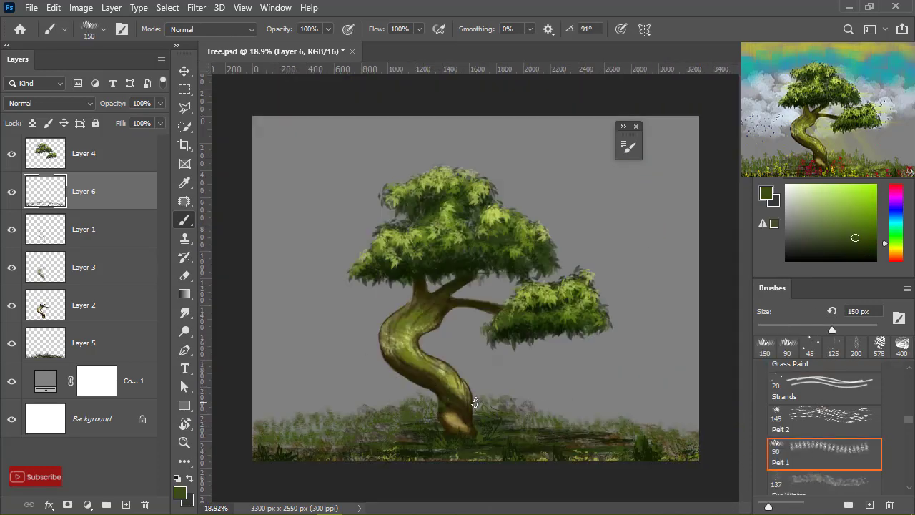
# Pick a brown ground colour and add an empty Layer 7 for flowers
pyautogui.press('e')
pyautogui.click(822, 386)
pyautogui.press('b')
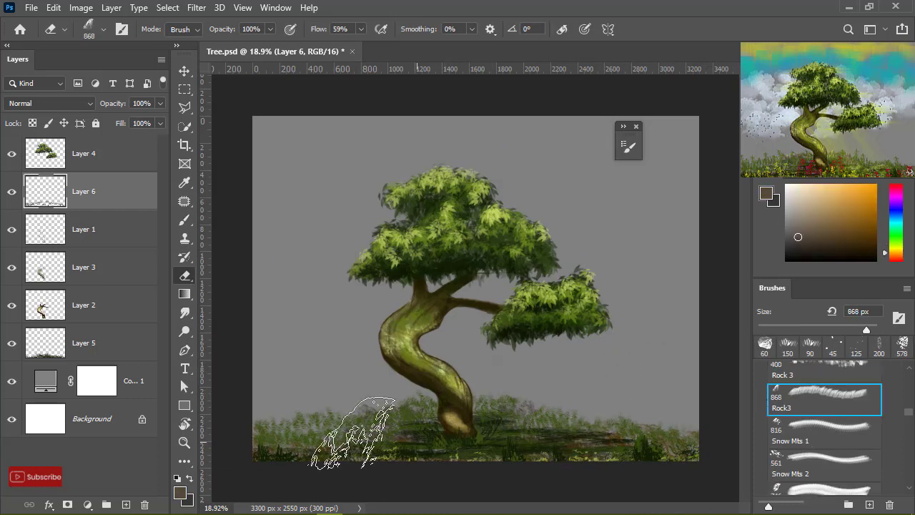
pyautogui.hotkey('ctrl', 'shift', 'alt', 'n')
pyautogui.scroll(2, 815, 442)
pyautogui.scroll(-5, 816, 442)
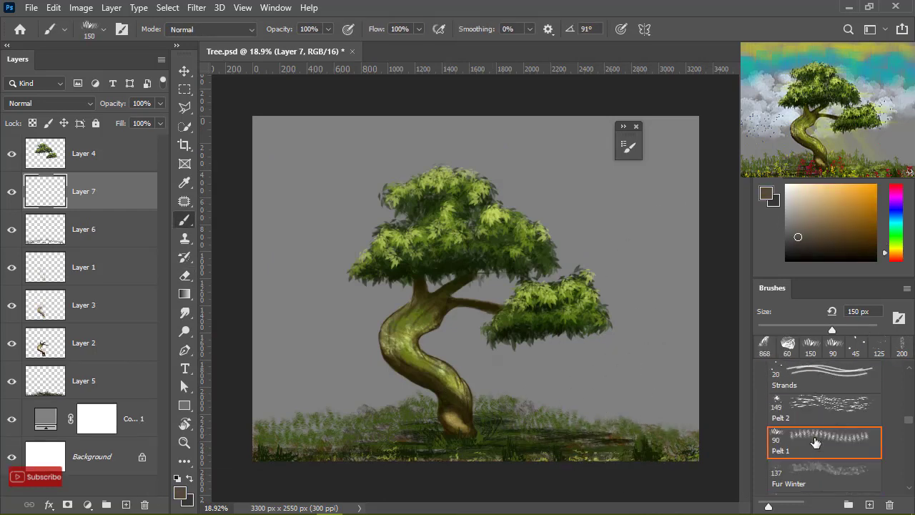
# Paint red and then yellow flowers along the bottom grass with the Flowers brush
pyautogui.click(822, 418)
pyautogui.click(896, 192)
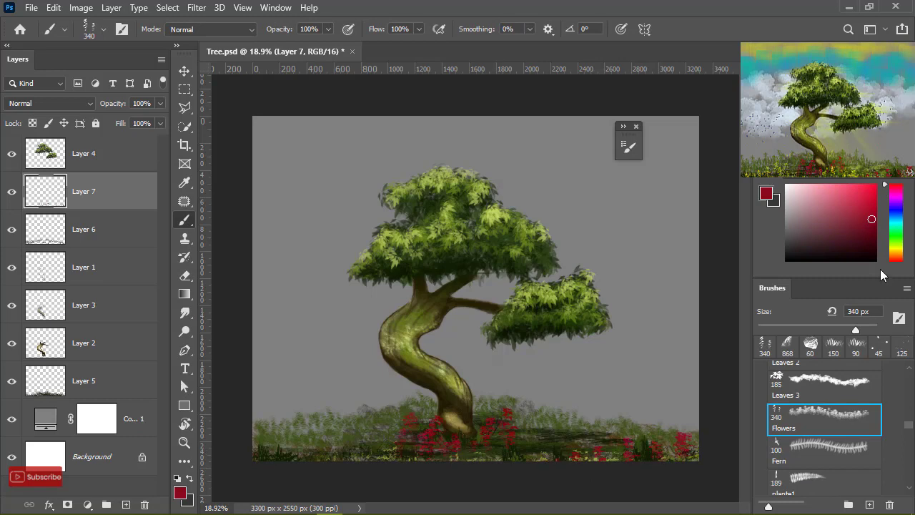
pyautogui.click(896, 249)
pyautogui.click(870, 193)
pyautogui.moveTo(465, 444); pyautogui.dragTo(500, 443)
pyautogui.moveTo(265, 447); pyautogui.dragTo(379, 444)
pyautogui.moveTo(508, 447); pyautogui.dragTo(558, 446)
# Add plants with a plant brush in sampled brown and green, then ready light-grey Forest Fog on a new layer
pyautogui.keyDown('alt'); pyautogui.click(505, 408); pyautogui.keyUp('alt')
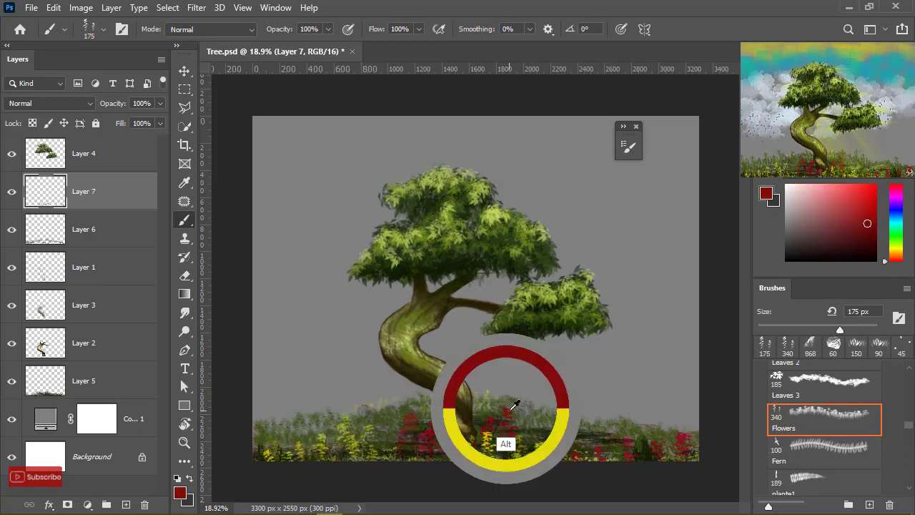
pyautogui.scroll(-1, 413, 388)
pyautogui.scroll(-1, 420, 389)
pyautogui.press('.')
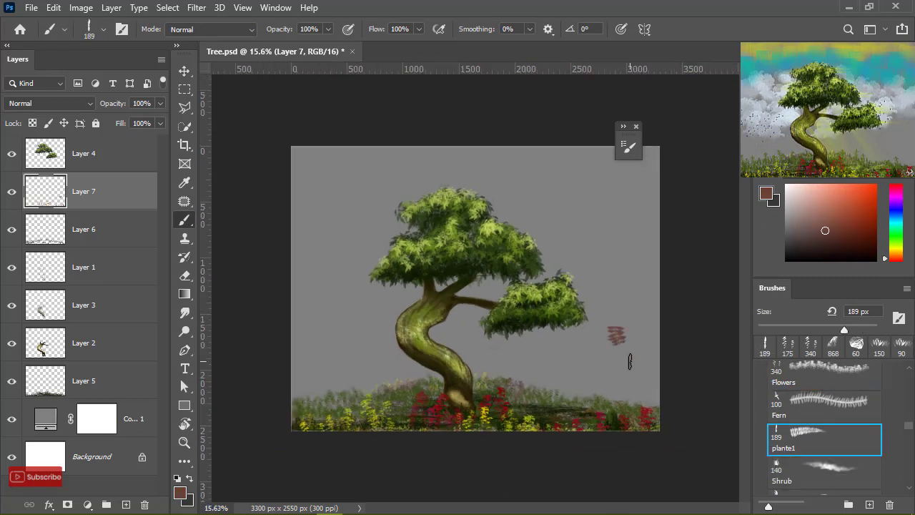
pyautogui.keyDown('alt'); pyautogui.click(460, 281); pyautogui.keyUp('alt')
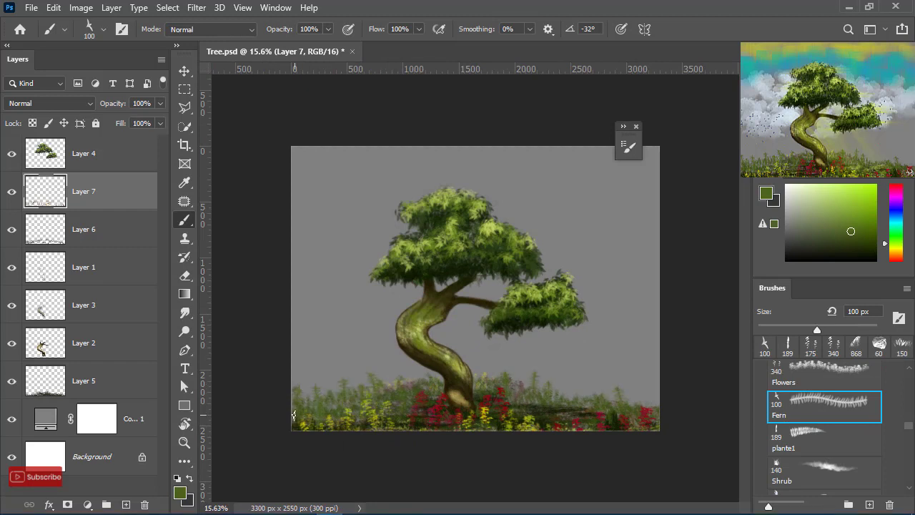
pyautogui.scroll(-1, 457, 285)
pyautogui.press('.')
pyautogui.press('.')
pyautogui.press('.')
pyautogui.keyDown('alt'); pyautogui.click(492, 374); pyautogui.keyUp('alt')
pyautogui.hotkey('ctrl', 'shift', 'alt', 'n')
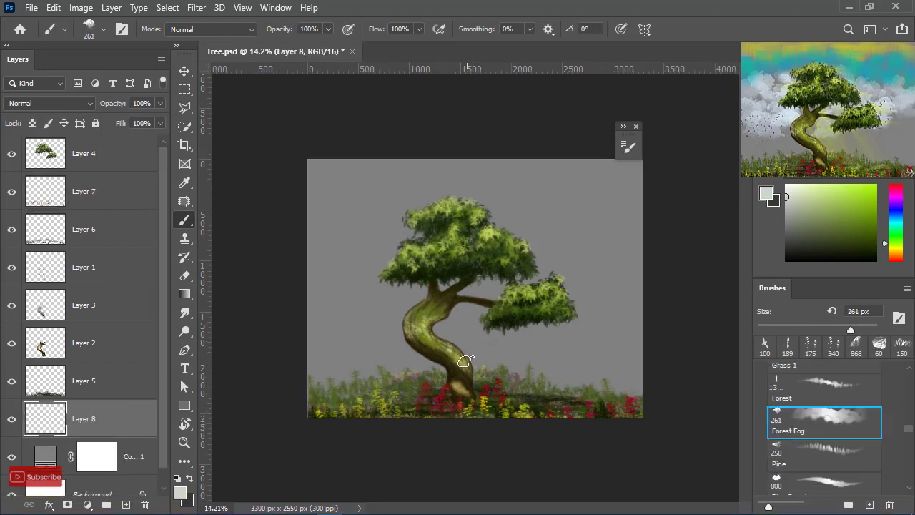
# Paint pale white-grey Forest Fog clouds around the tree on a new layer
pyautogui.hotkey('ctrl', 'z')
pyautogui.click(896, 217)
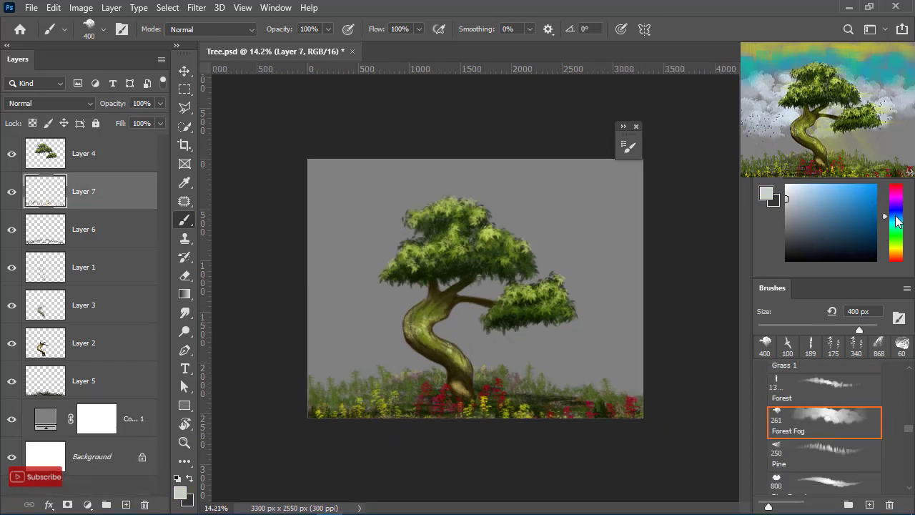
pyautogui.hotkey('ctrl', 'shift', 'alt', 'n')
pyautogui.moveTo(306, 331)
pyautogui.mouseDown()
pyautogui.moveTo(400, 279)
pyautogui.moveTo(572, 257)
pyautogui.moveTo(343, 300)
pyautogui.moveTo(443, 333)
pyautogui.moveTo(331, 303)
pyautogui.moveTo(629, 272)
pyautogui.mouseUp()
pyautogui.click(895, 256)
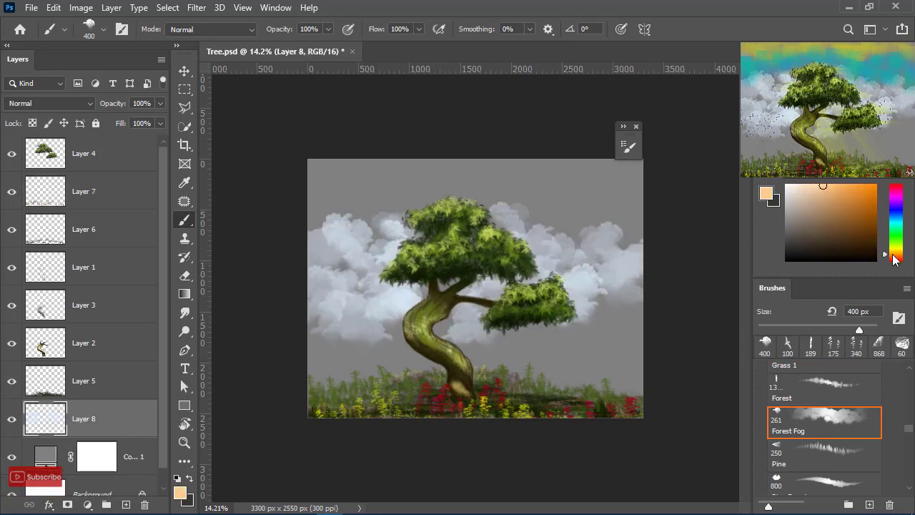
# Set up the Few particles brush in golden yellow on a new top layer
pyautogui.click(854, 185)
pyautogui.scroll(-5, 822, 421)
pyautogui.click(822, 457)
pyautogui.scroll(2, 547, 424)
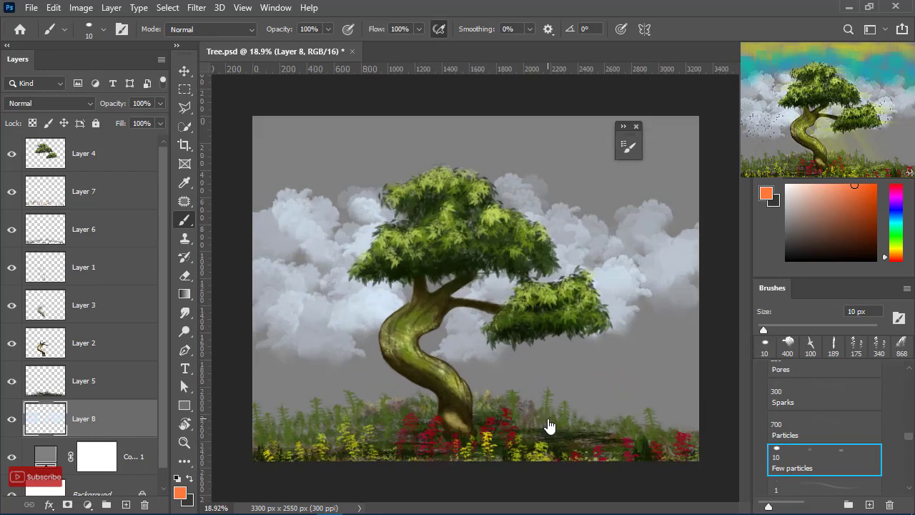
pyautogui.keyDown('alt'); pyautogui.click(547, 425); pyautogui.keyUp('alt')
pyautogui.hotkey('ctrl', 'shift', 'alt', 'n')
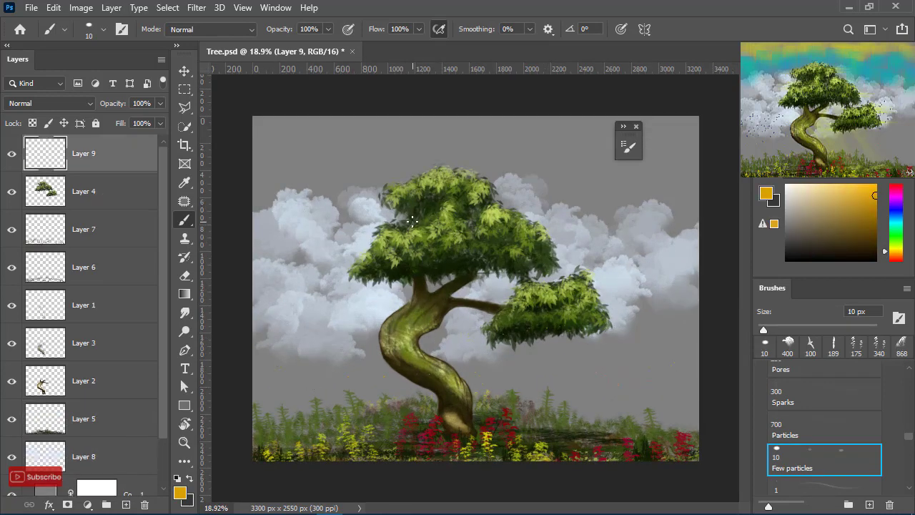
# Add specks with the larger Particles brush, then choose a smaller light-effect brush
pyautogui.click(823, 429)
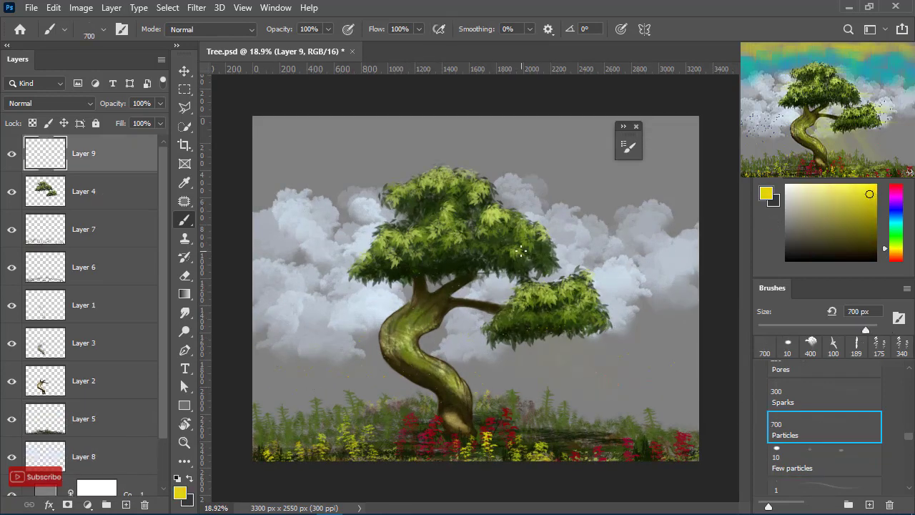
pyautogui.scroll(2, 546, 311)
pyautogui.click(822, 488)
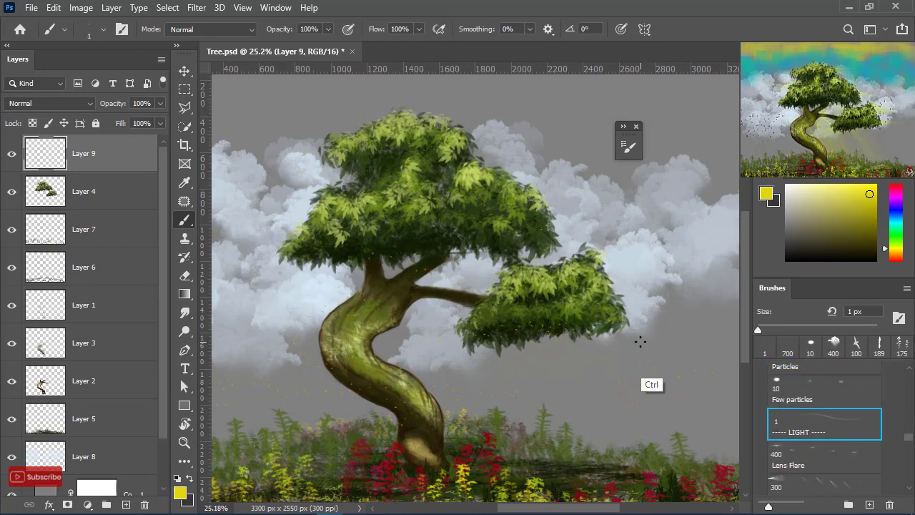
pyautogui.press('[')
pyautogui.press('[')
# On a new layer, paint broad yellow strokes and cyan-blue bands across the sky
pyautogui.hotkey('ctrl', 'shift', 'alt', 'n')
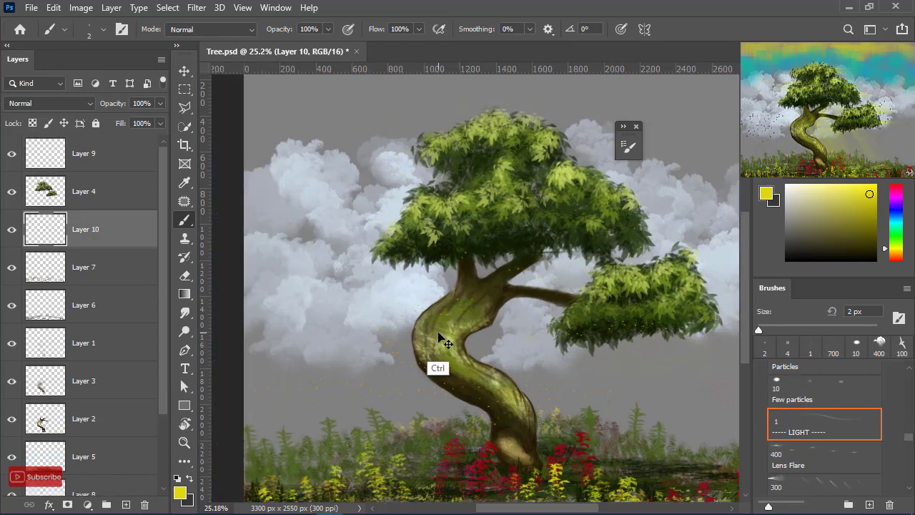
pyautogui.moveTo(439, 367); pyautogui.dragTo(461, 289)
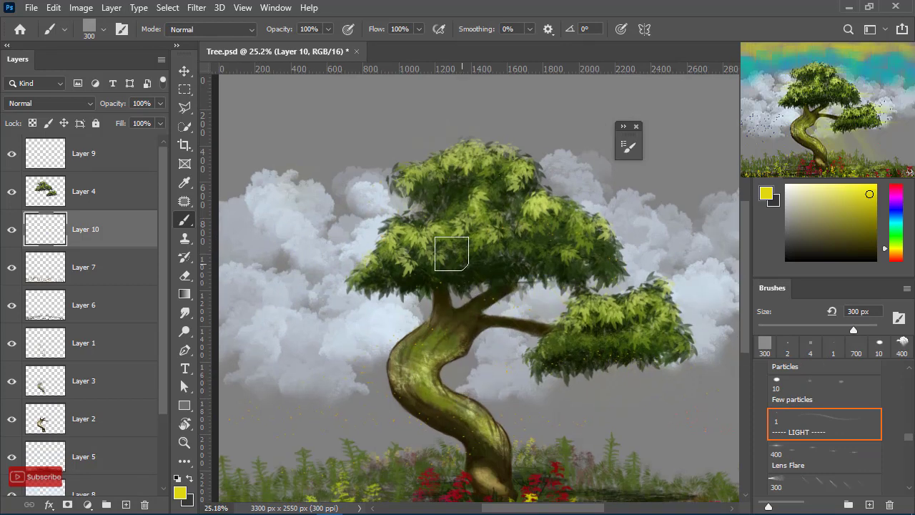
pyautogui.hotkey('ctrl', '-')
pyautogui.moveTo(328, 179)
pyautogui.mouseDown()
pyautogui.moveTo(470, 183)
pyautogui.moveTo(351, 172)
pyautogui.moveTo(544, 186)
pyautogui.mouseUp()
pyautogui.click(897, 223)
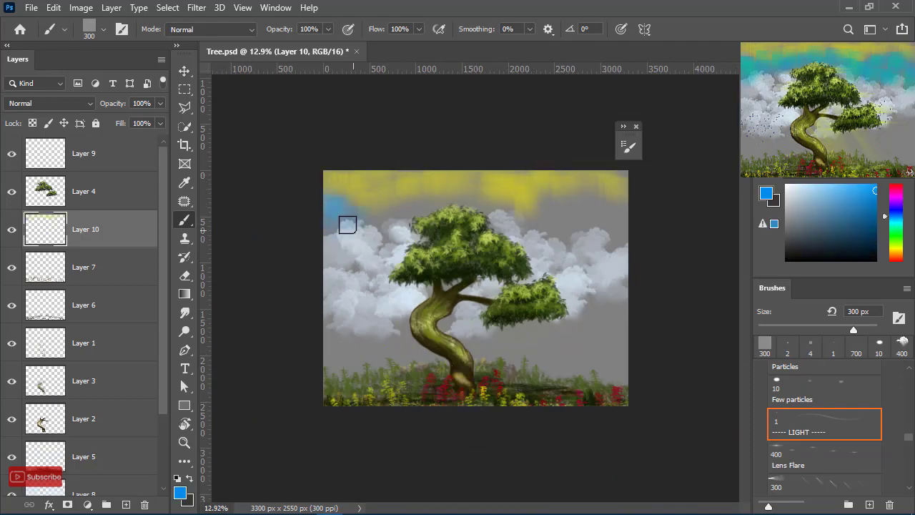
pyautogui.moveTo(347, 220)
pyautogui.mouseDown()
pyautogui.moveTo(537, 210)
pyautogui.moveTo(614, 221)
pyautogui.mouseUp()
# Shift the sky colour toward teal and add light beams with a beam brush
pyautogui.click(897, 247)
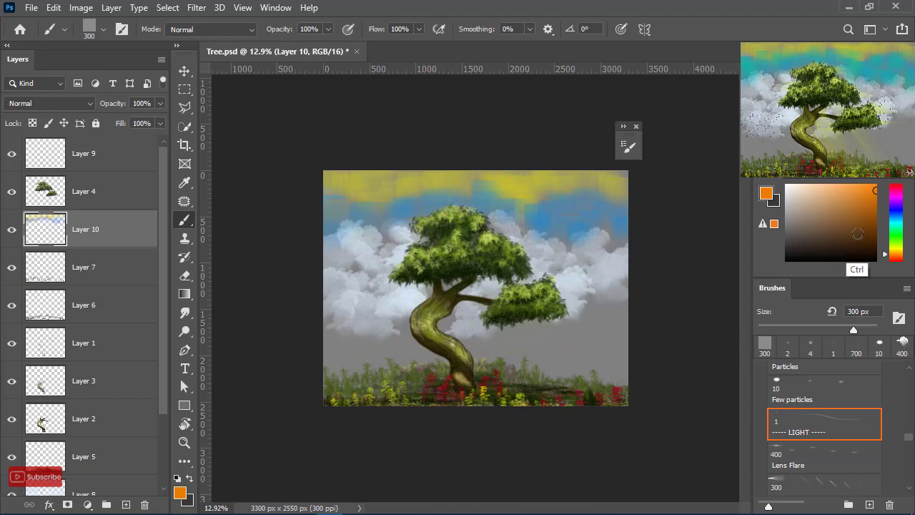
pyautogui.click(896, 223)
pyautogui.click(873, 206)
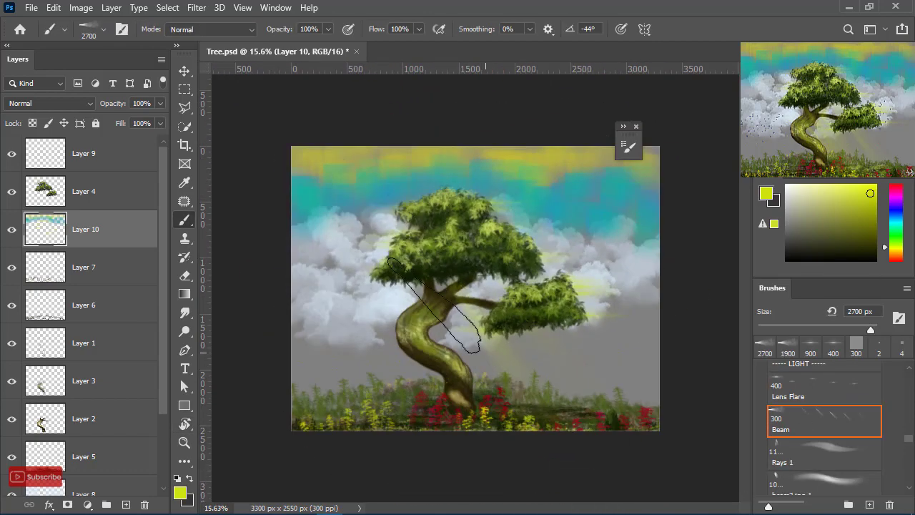
pyautogui.click(89, 30)
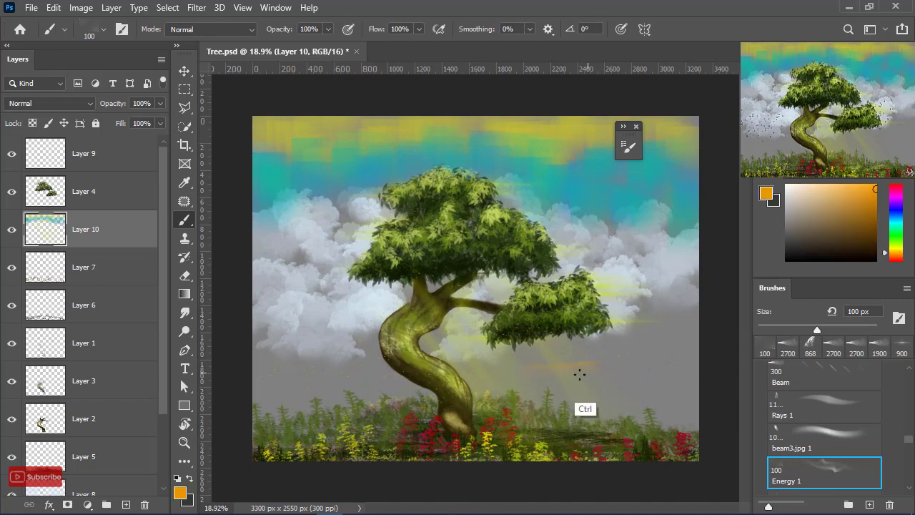
pyautogui.keyDown('alt'); pyautogui.click(564, 434); pyautogui.keyUp('alt')
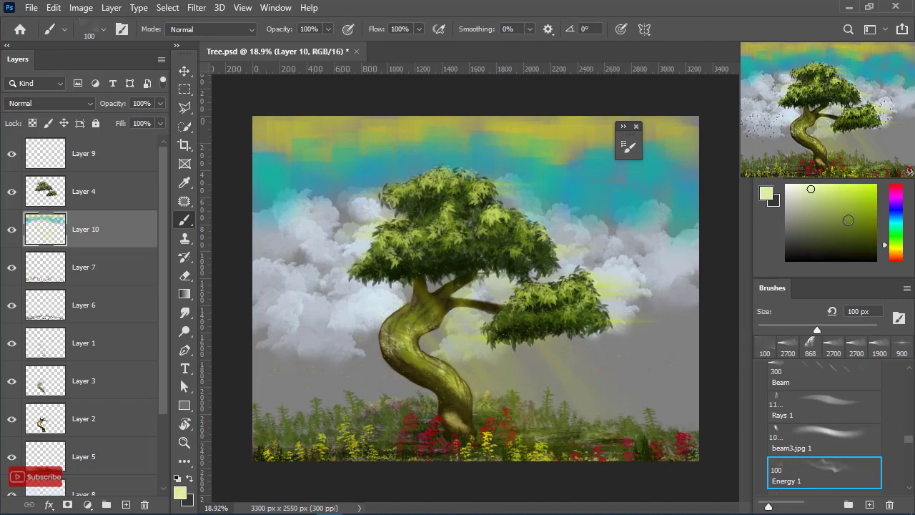
# Save the painting
pyautogui.scroll(-1, 533, 418)
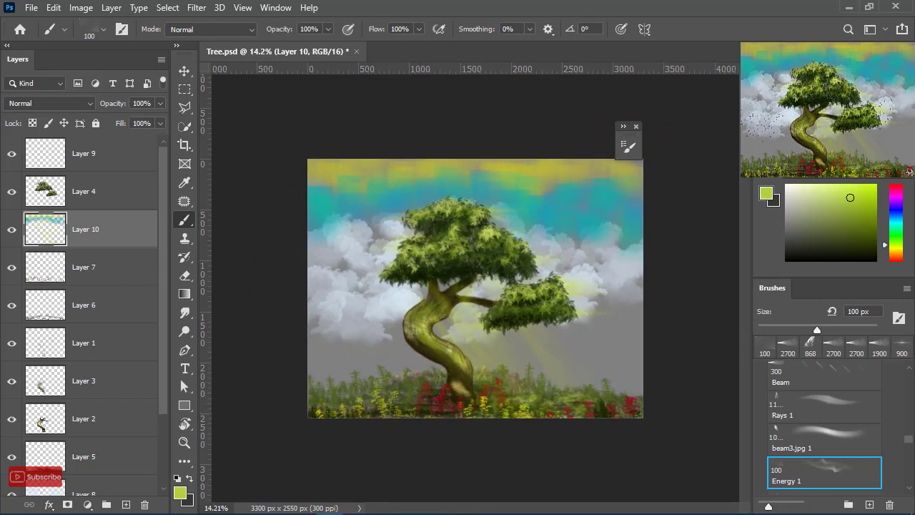
pyautogui.hotkey('ctrl', 's')
pyautogui.scroll(-10, 822, 429)
pyautogui.click(822, 446)
pyautogui.scroll(3, 481, 303)
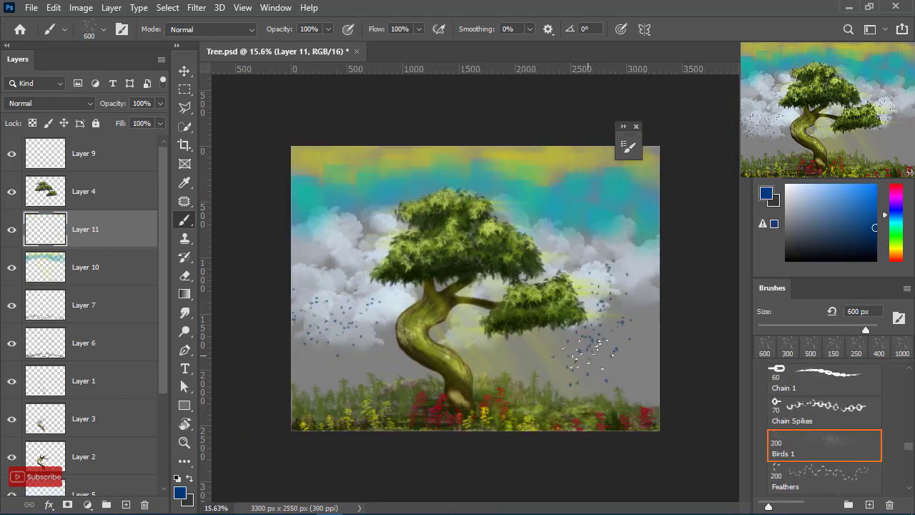
# Briefly select Layer 9, then return to Layer 11 with the brush for the bird flock
pyautogui.scroll(-5, 834, 443)
pyautogui.press('v')
pyautogui.click(107, 153)
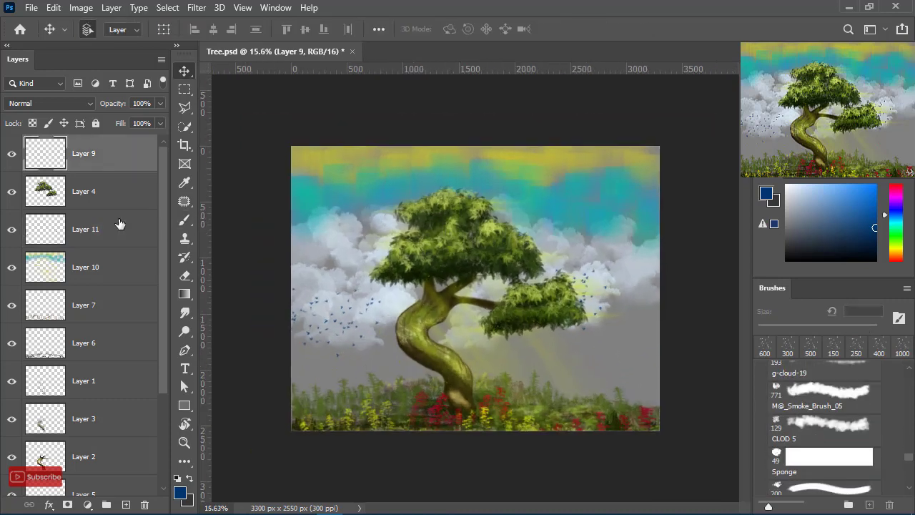
pyautogui.press('b')
pyautogui.click(120, 224)
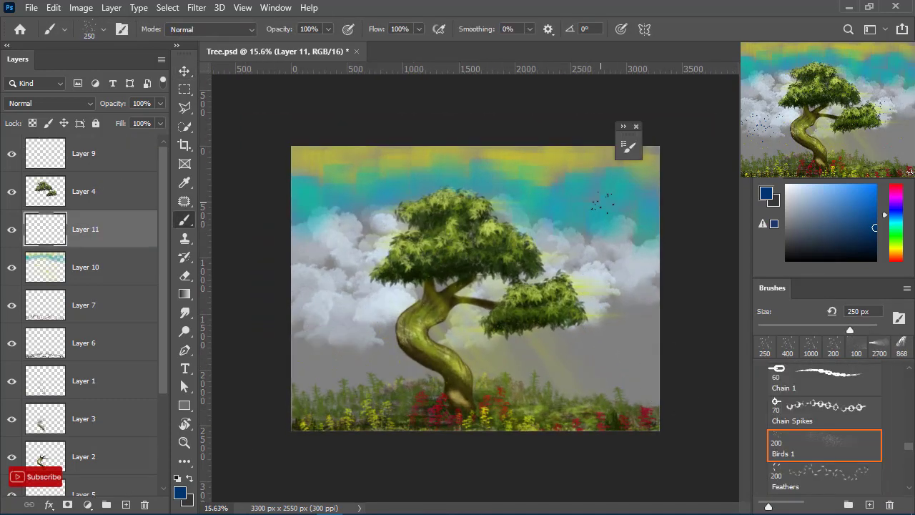